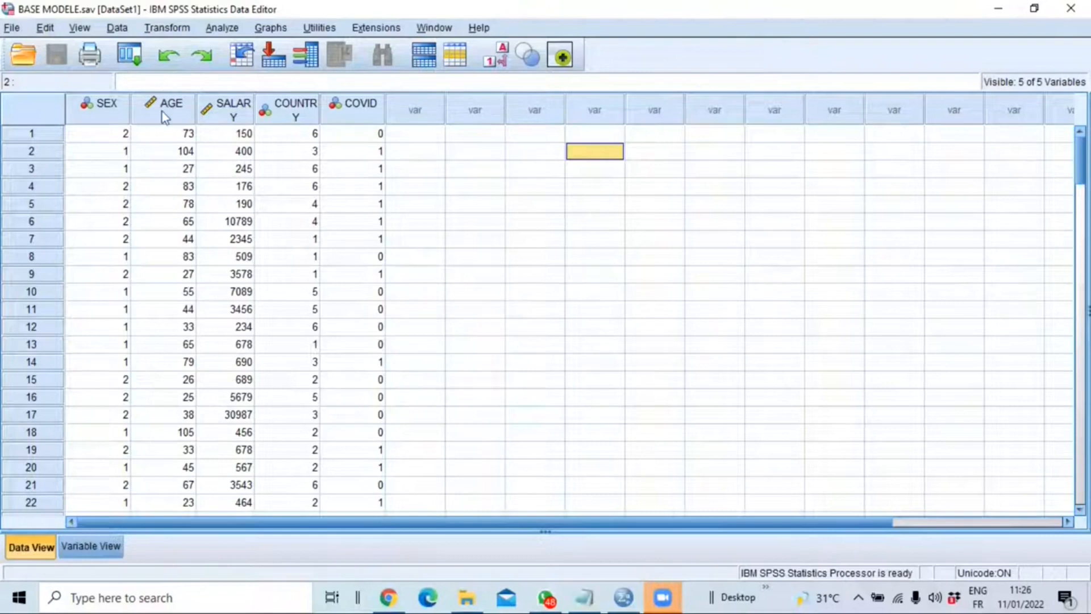
Step: Set up a Compute Variable operation with target variable AGE_classes and numeric expression 1
{"action": "left_click", "coordinate": [169, 27]}
{"action": "left_click", "coordinate": [192, 50]}
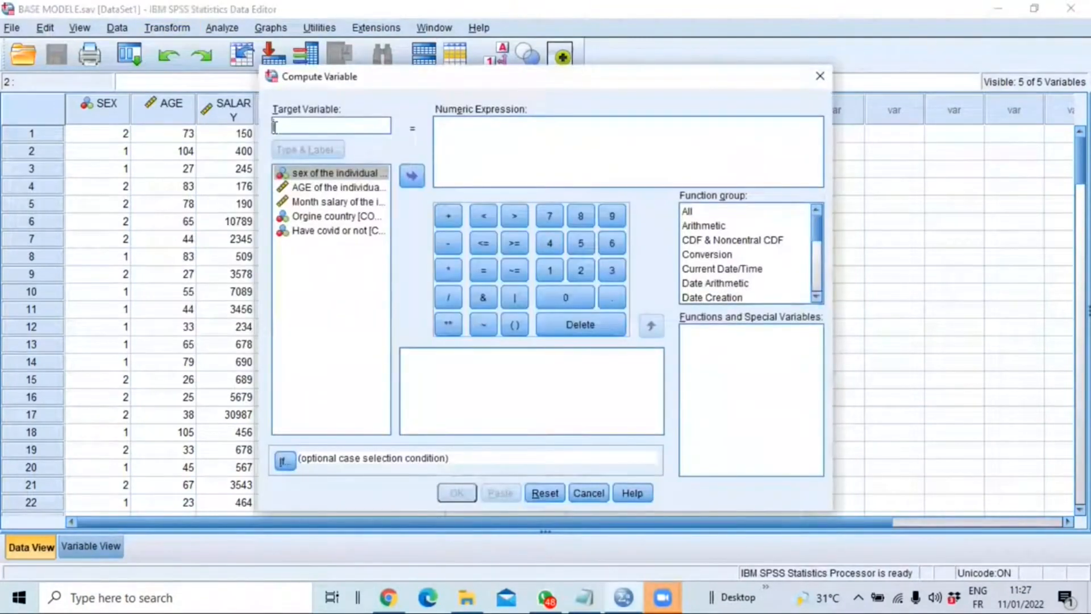
{"action": "type", "text": "AGE"}
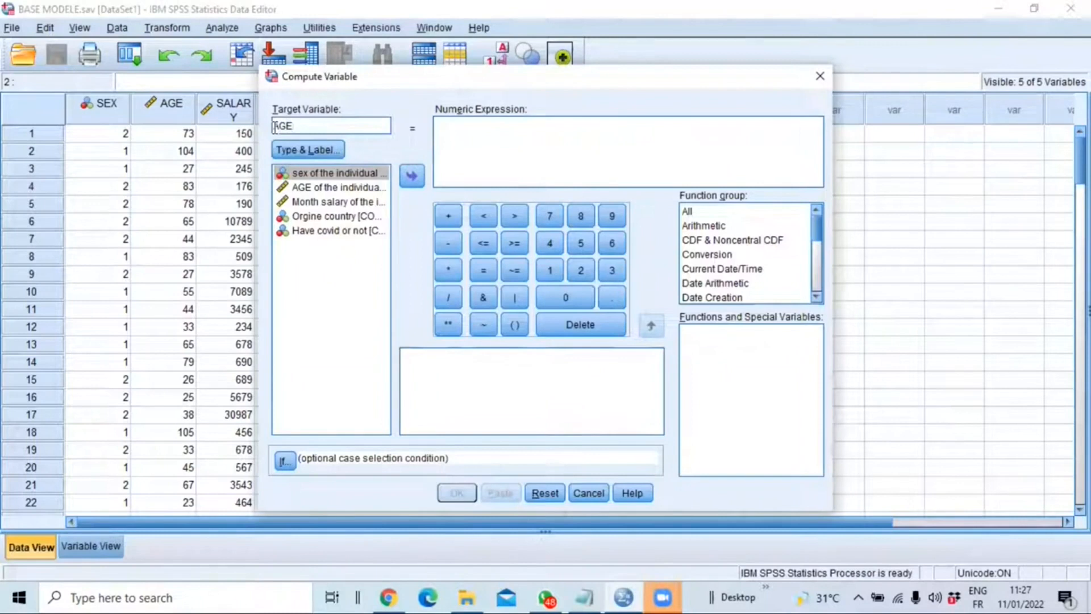
{"action": "type", "text": "8"}
{"action": "type", "text": "classes"}
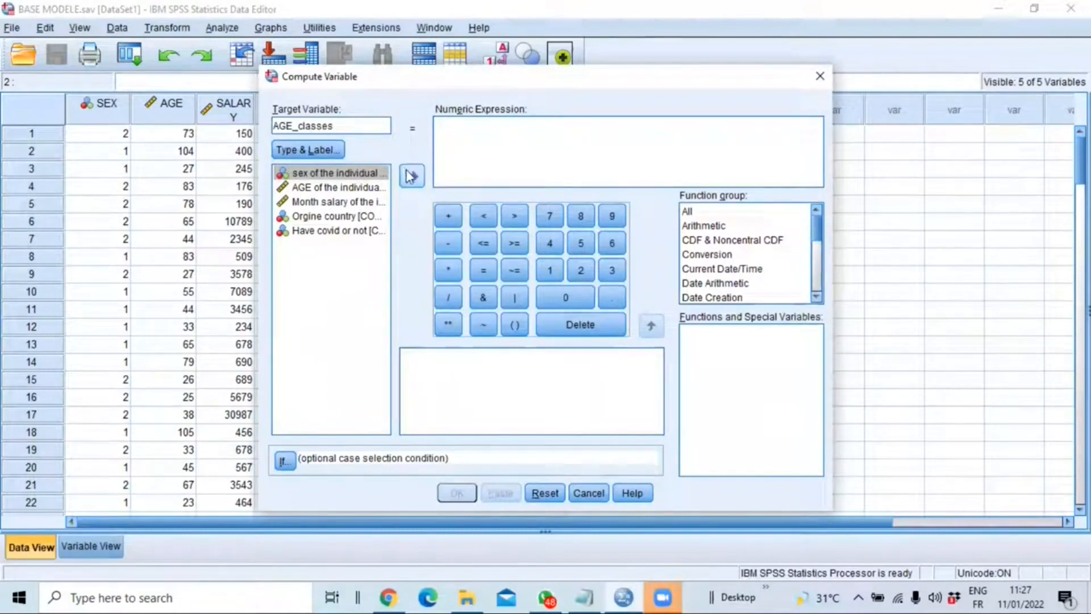
{"action": "left_click", "coordinate": [449, 125]}
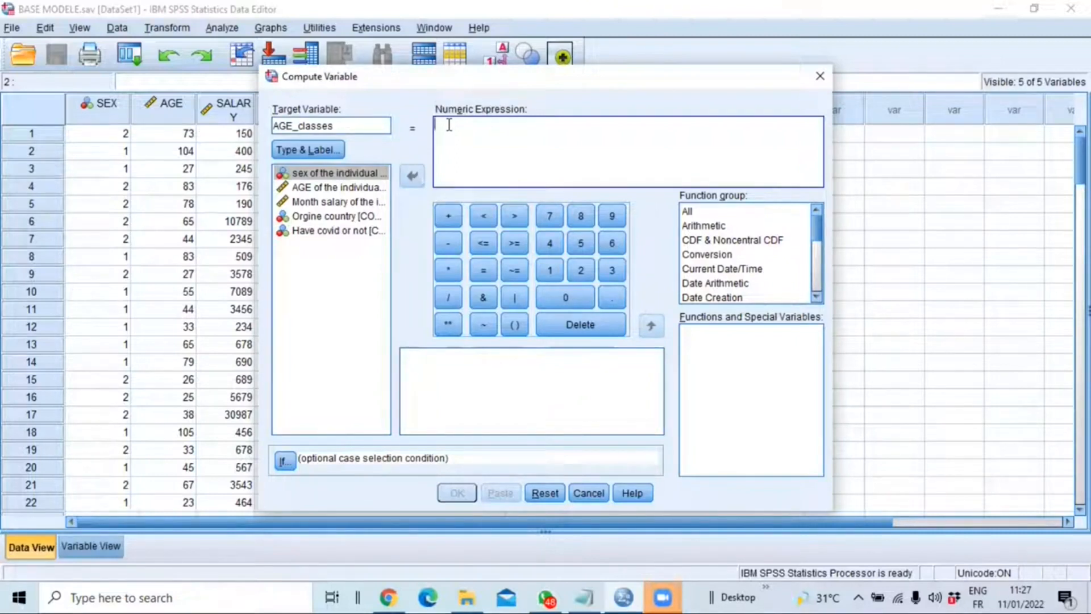
{"action": "type", "text": "1"}
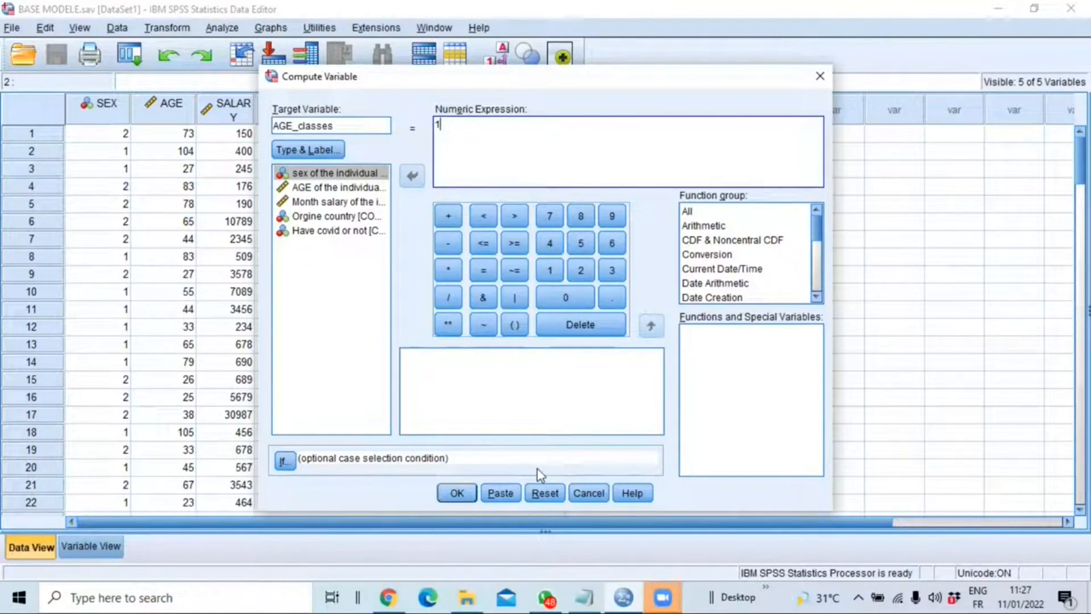
Step: Restrict the computation to cases satisfying AGE < 40 and run it to create AGE_classes
{"action": "left_click", "coordinate": [284, 461]}
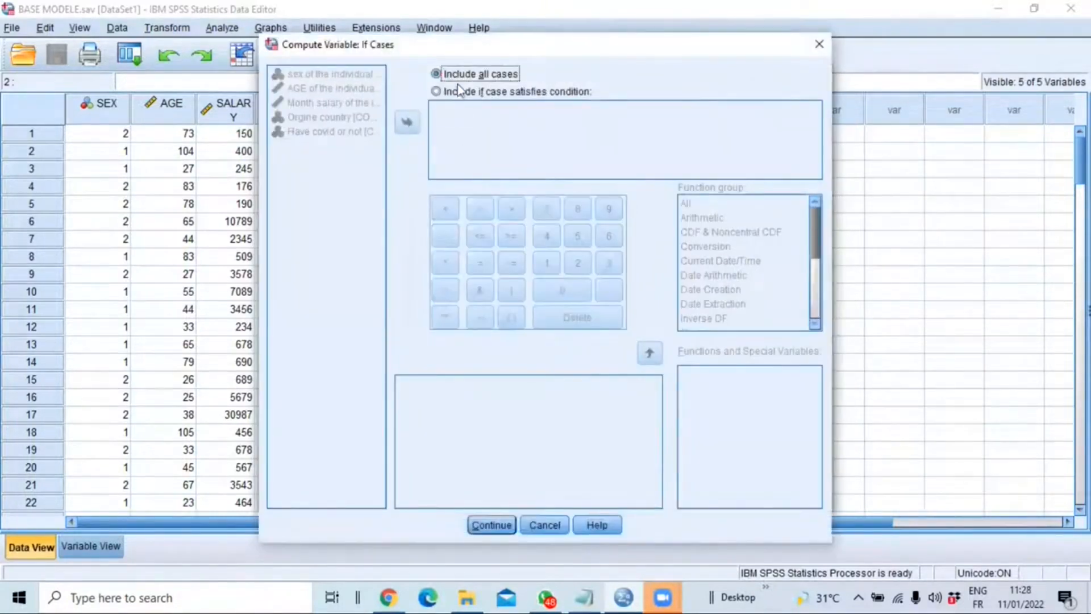
{"action": "left_click", "coordinate": [458, 94]}
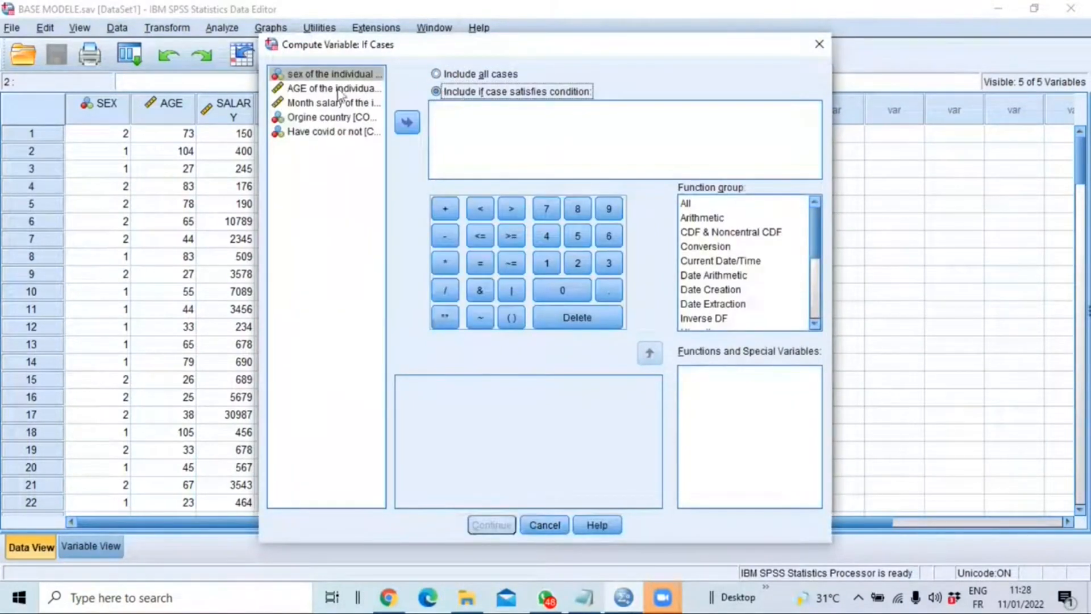
{"action": "left_click", "coordinate": [316, 89]}
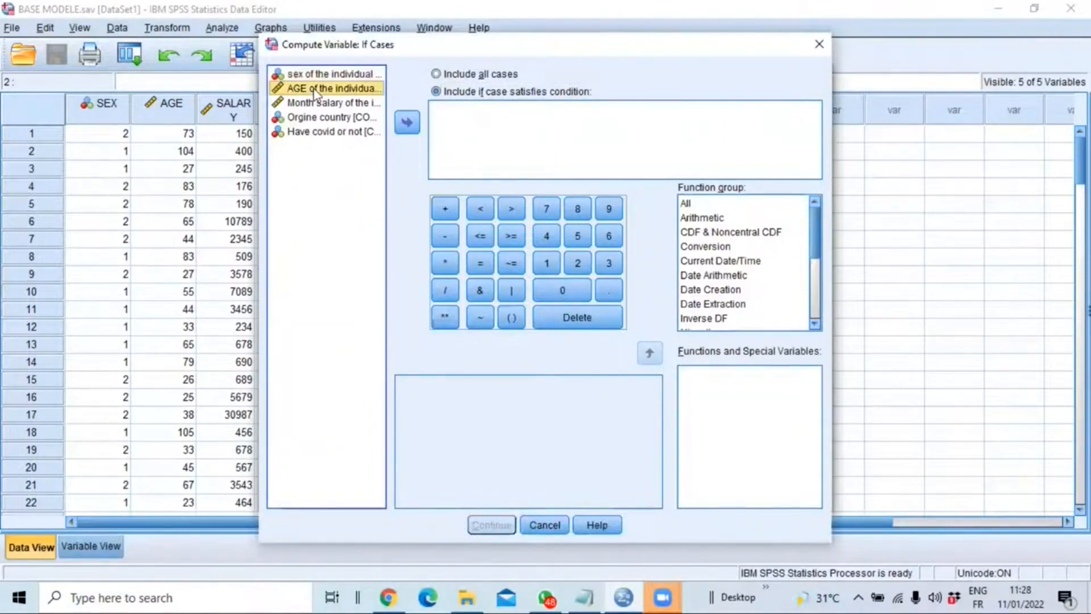
{"action": "left_click", "coordinate": [407, 125]}
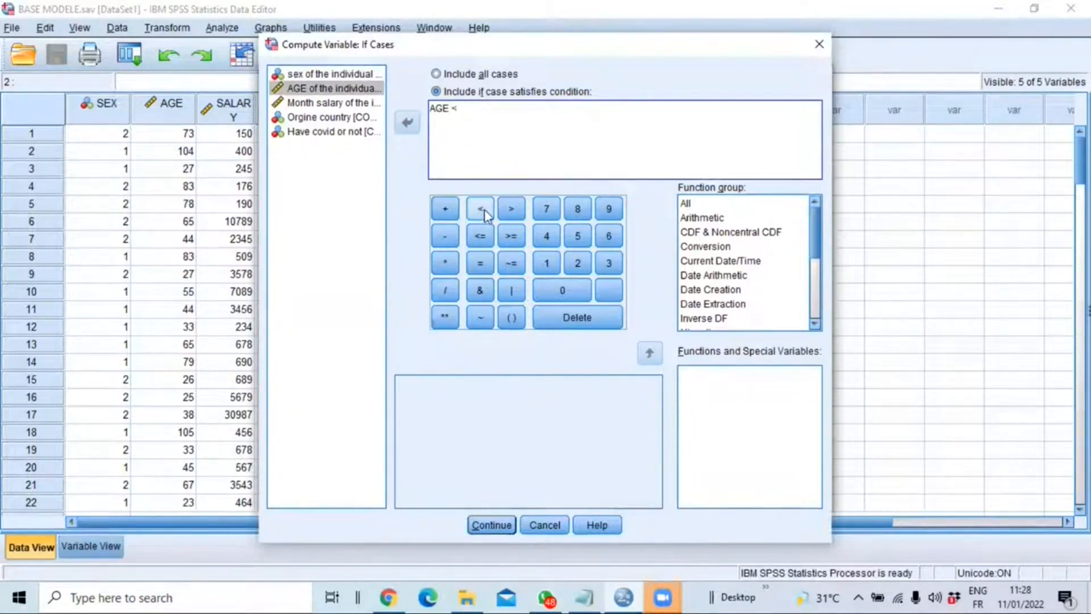
{"action": "left_click", "coordinate": [544, 234]}
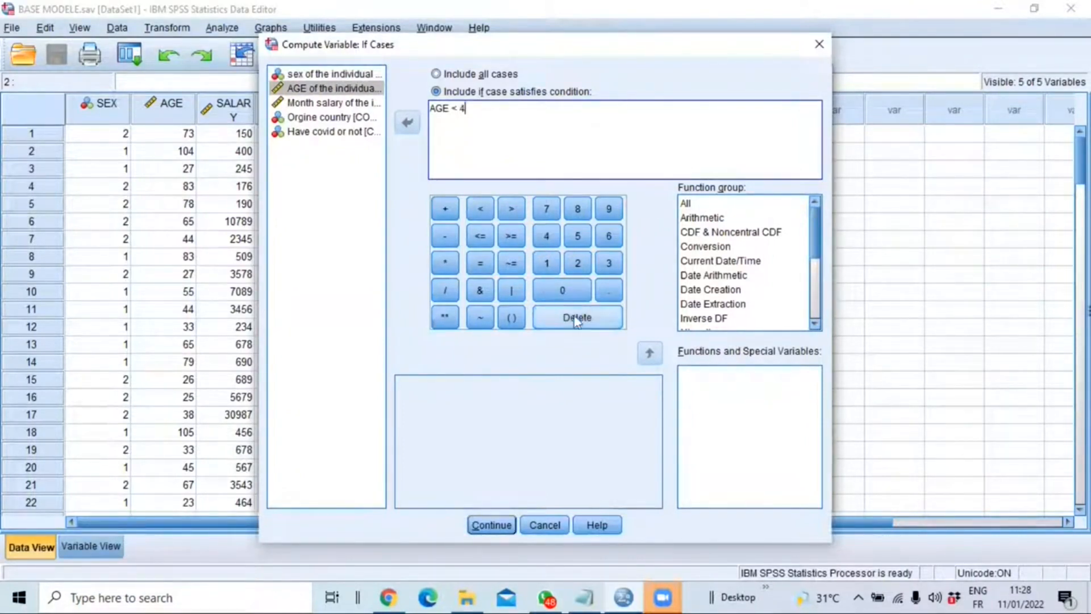
{"action": "left_click", "coordinate": [564, 289]}
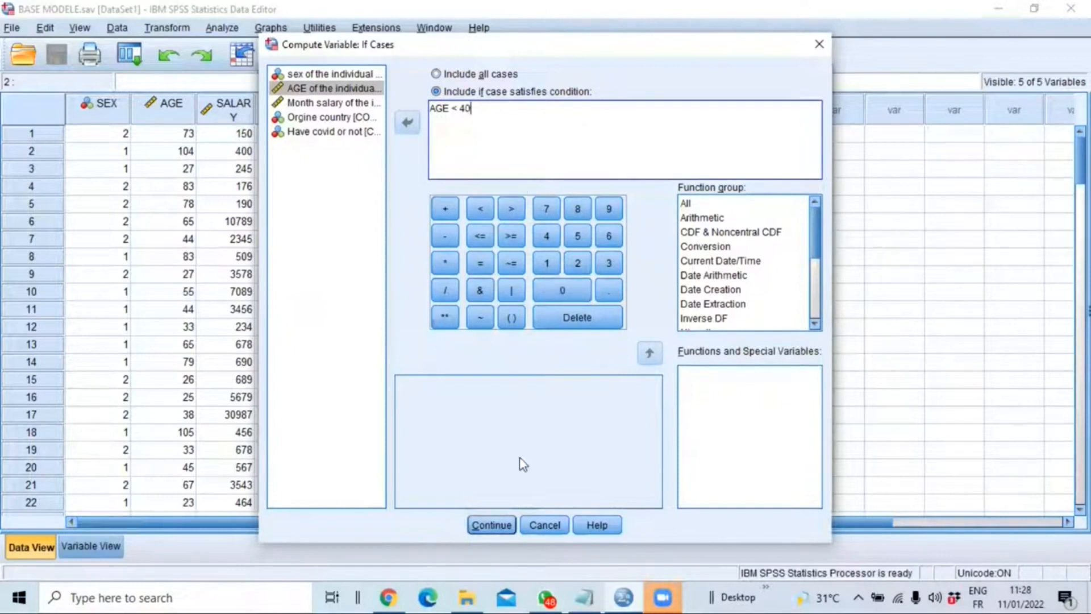
{"action": "left_click", "coordinate": [501, 523]}
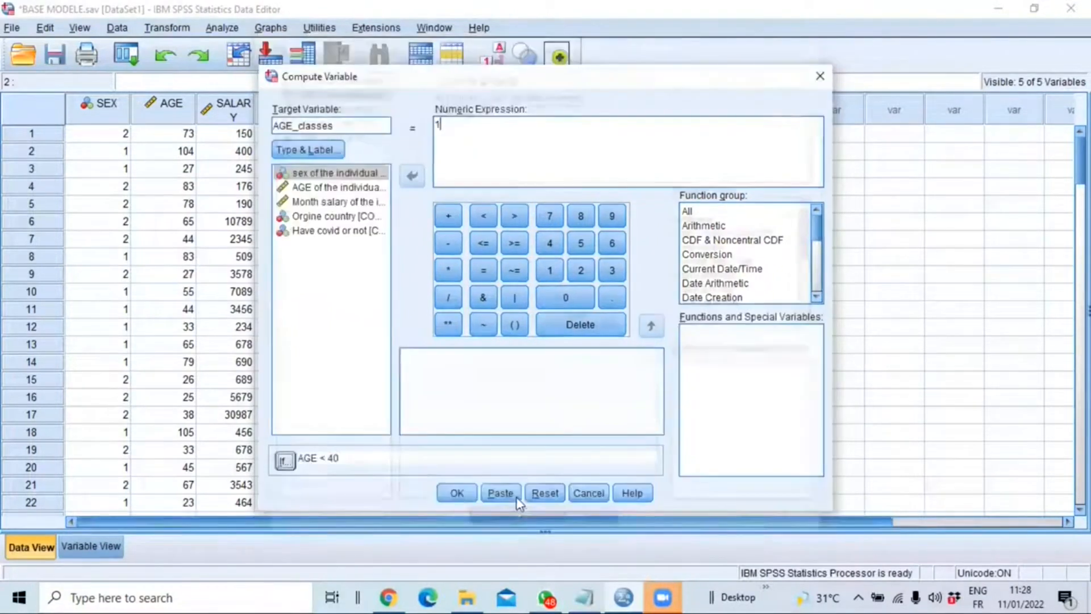
{"action": "left_click", "coordinate": [451, 499]}
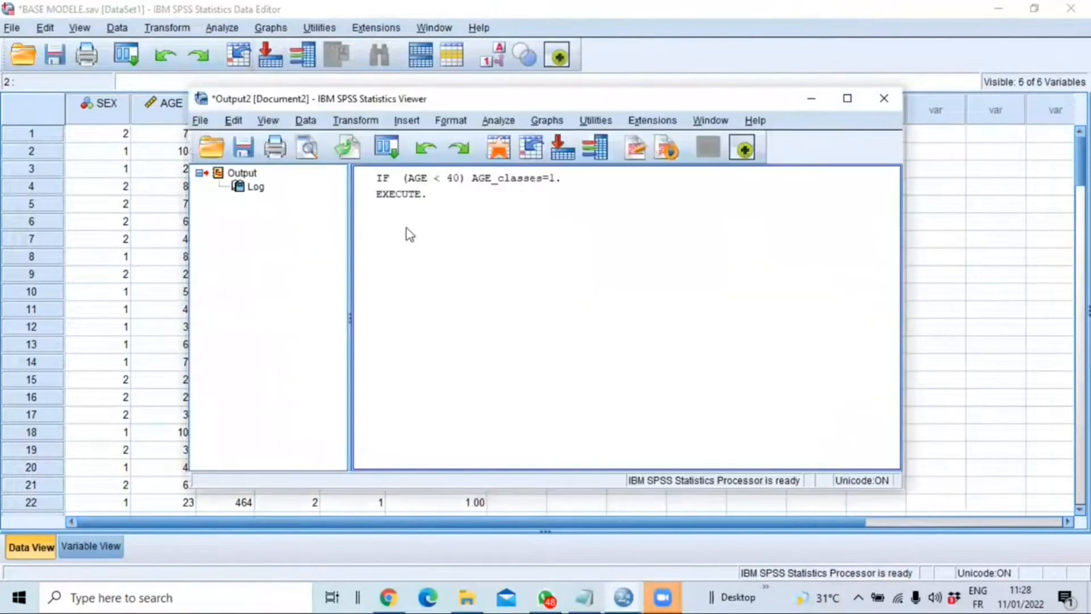
{"action": "left_click", "coordinate": [381, 181]}
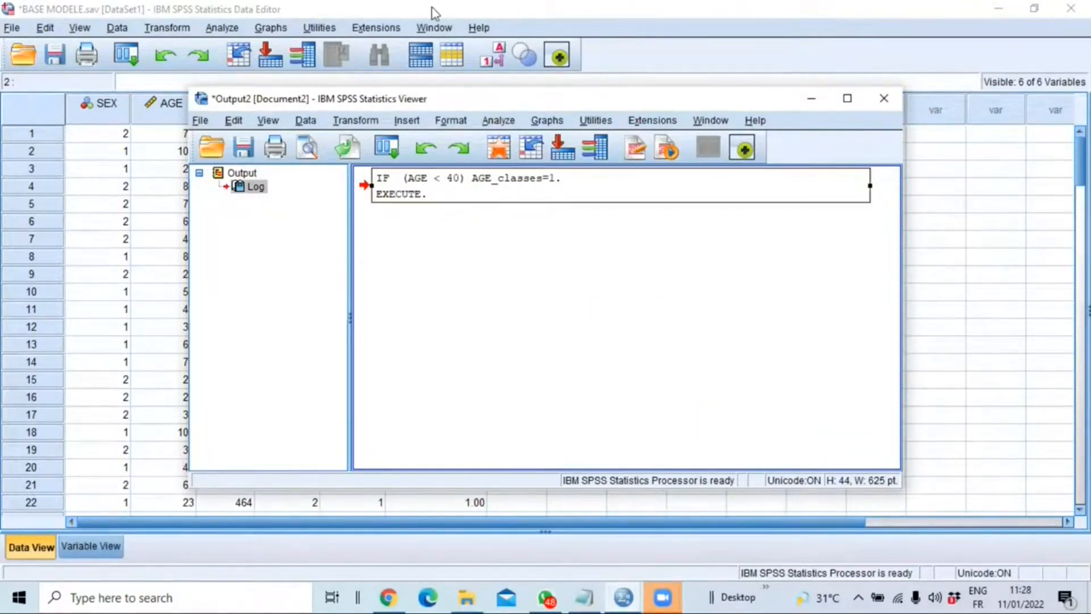
Step: Reopen Compute Variable for AGE_classes and set the numeric expression to 2
{"action": "left_click", "coordinate": [237, 33]}
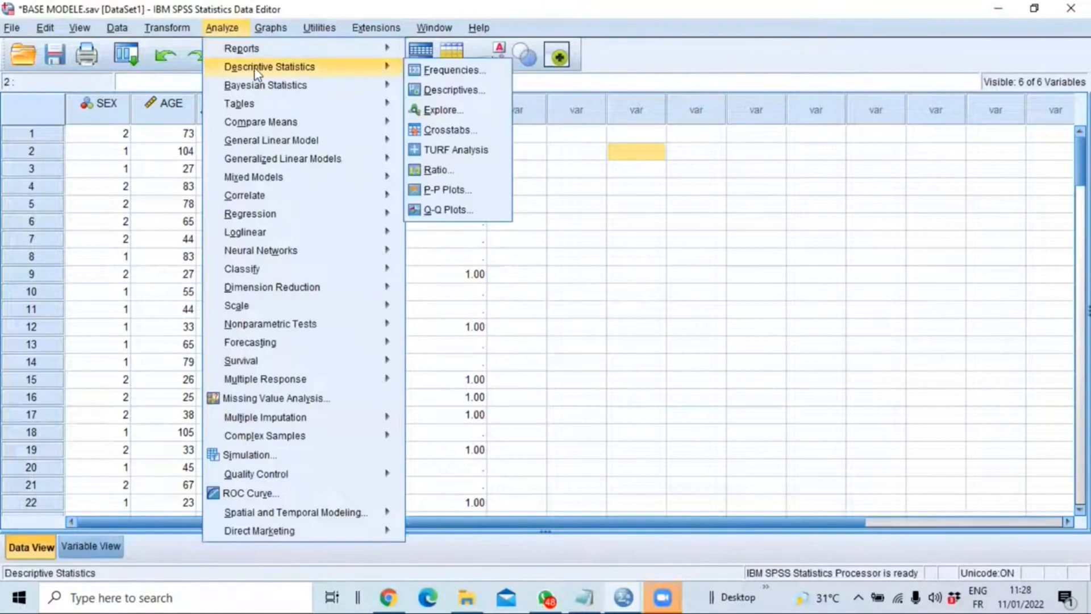
{"action": "left_click", "coordinate": [193, 50]}
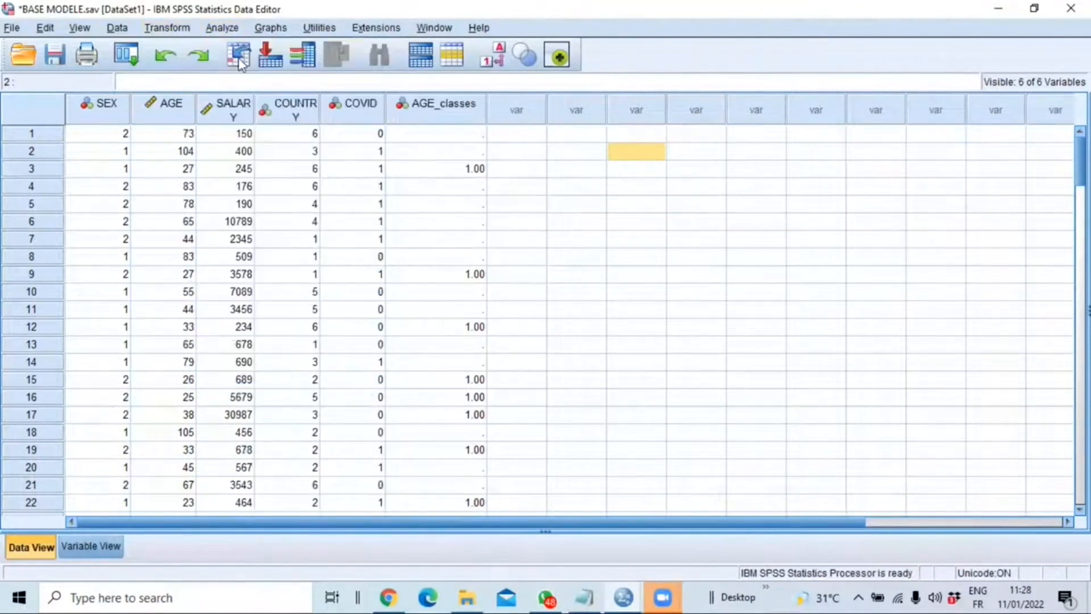
{"action": "left_click", "coordinate": [292, 125]}
{"action": "left_click", "coordinate": [452, 121]}
{"action": "key", "text": "BackSpace"}
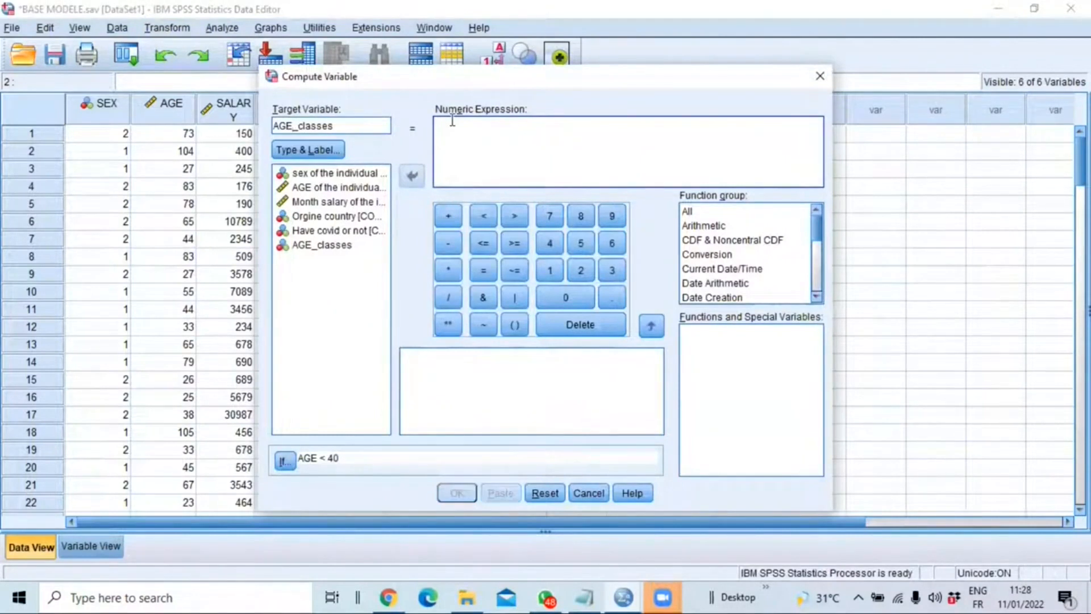
{"action": "type", "text": "2"}
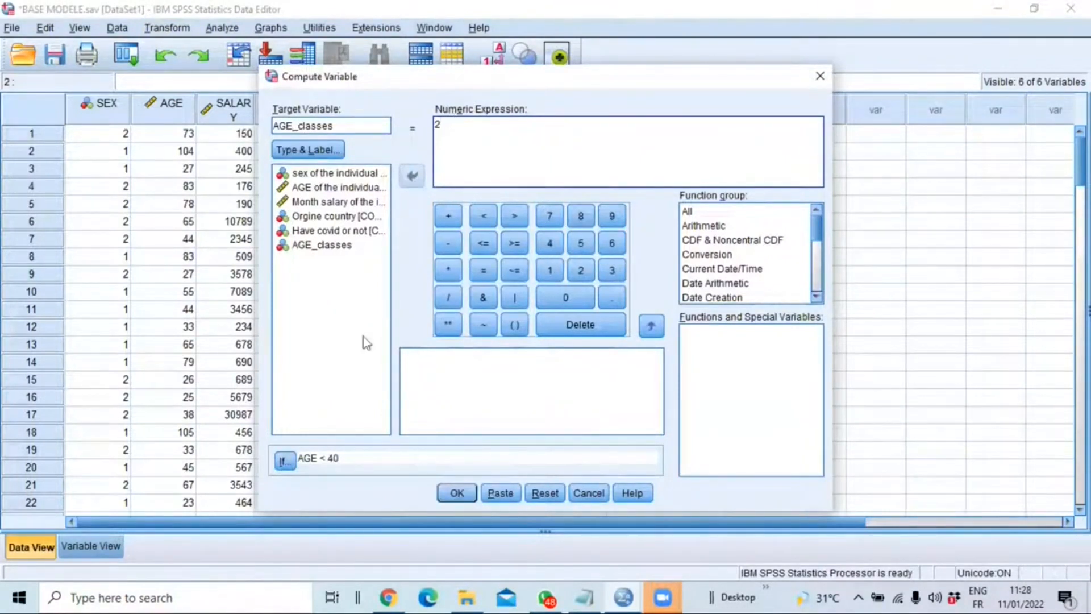
Step: Change the comparison in the case selection condition so that it reads AGE >= 40
{"action": "left_click", "coordinate": [284, 459]}
{"action": "left_click_drag", "start_coordinate": [460, 108], "coordinate": [452, 109]}
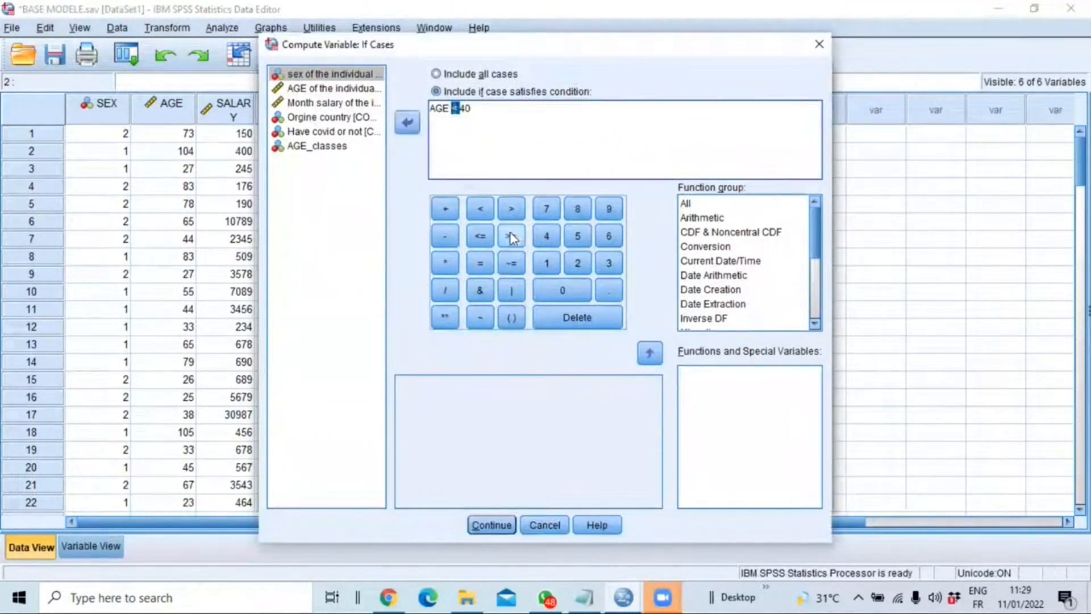
{"action": "left_click", "coordinate": [511, 236]}
{"action": "left_click", "coordinate": [487, 107]}
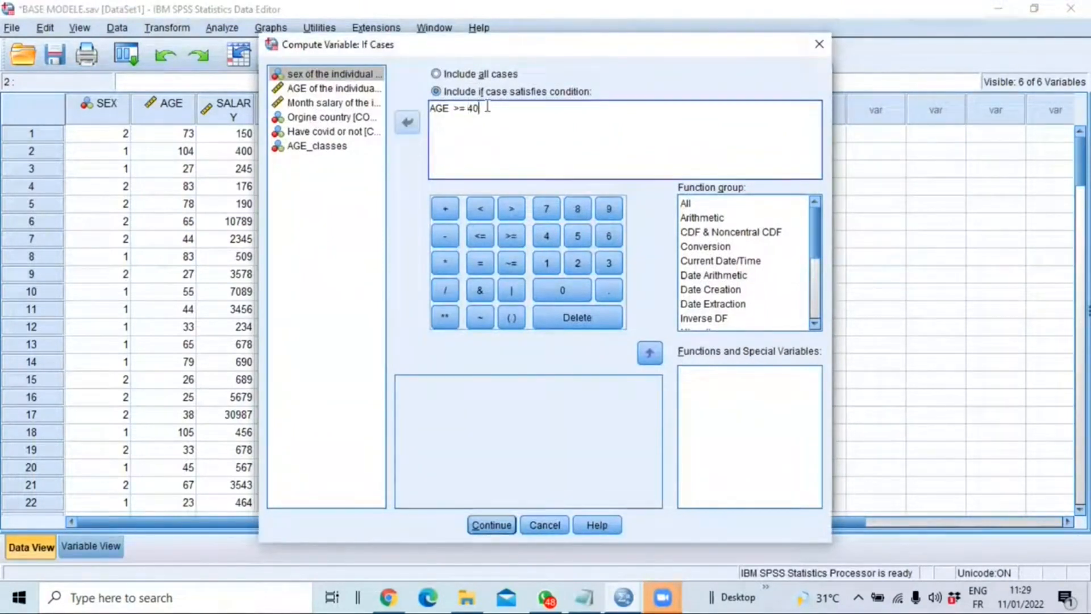
Step: Extend the condition with "and AGE < 60" and run the computation, accepting the change to the existing AGE_classes variable
{"action": "type", "text": "and"}
{"action": "left_click", "coordinate": [301, 88]}
{"action": "left_click", "coordinate": [406, 124]}
{"action": "left_click", "coordinate": [479, 210]}
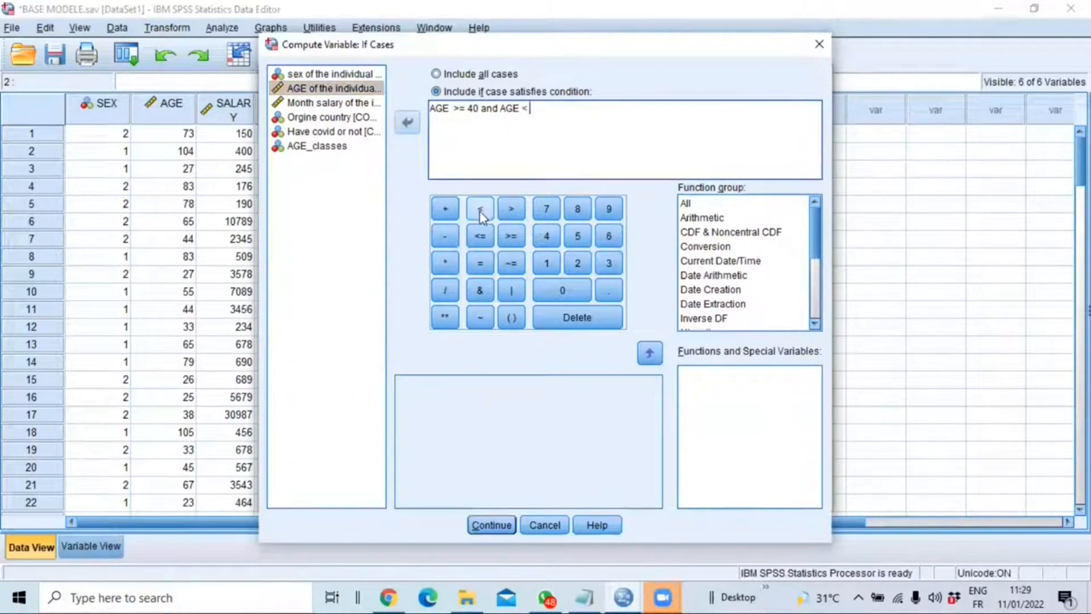
{"action": "left_click", "coordinate": [619, 237]}
{"action": "left_click", "coordinate": [588, 296]}
{"action": "left_click", "coordinate": [491, 524]}
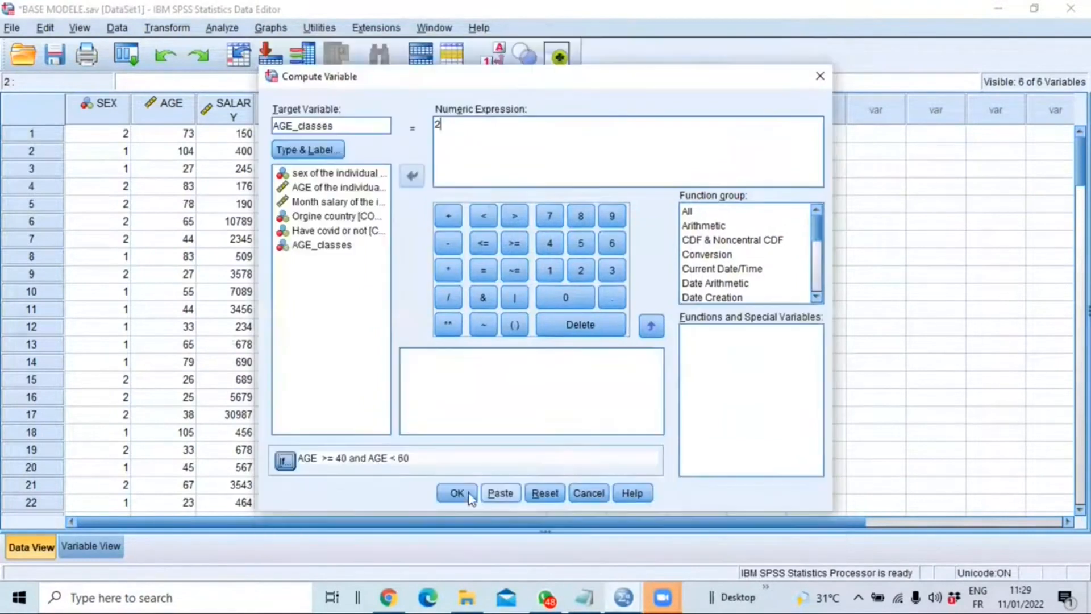
{"action": "left_click", "coordinate": [450, 495]}
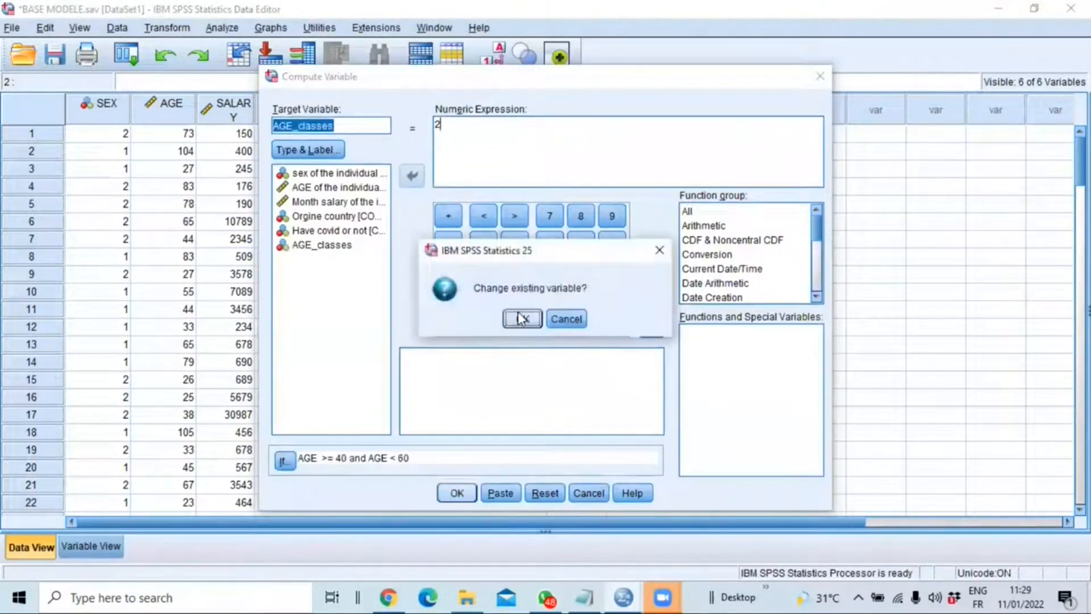
{"action": "key", "text": "Return"}
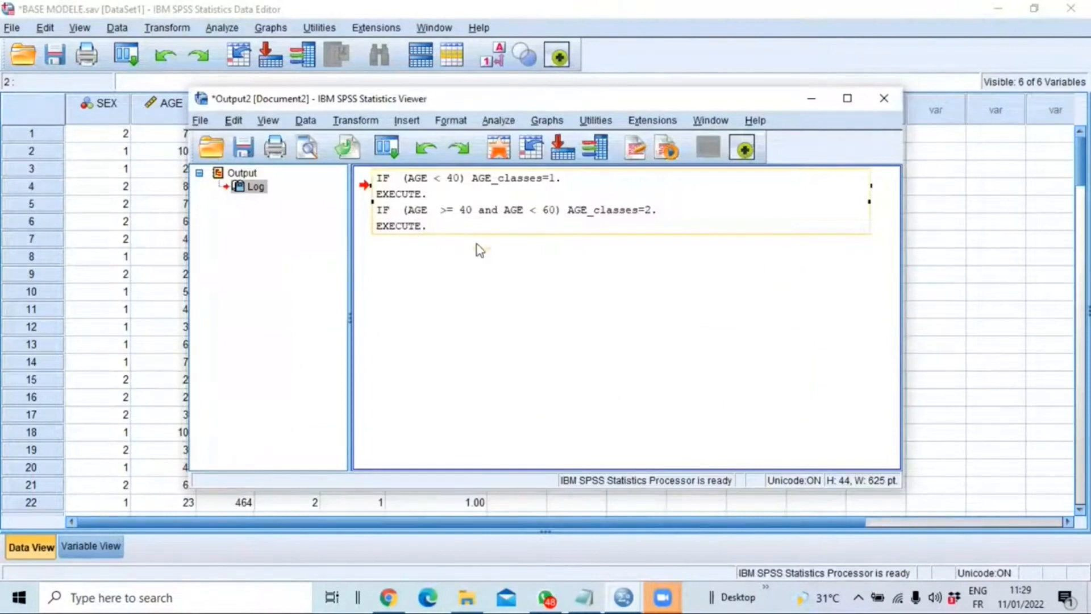
Step: Reopen Compute Variable for AGE_classes and set the numeric expression to 3
{"action": "left_click", "coordinate": [167, 28]}
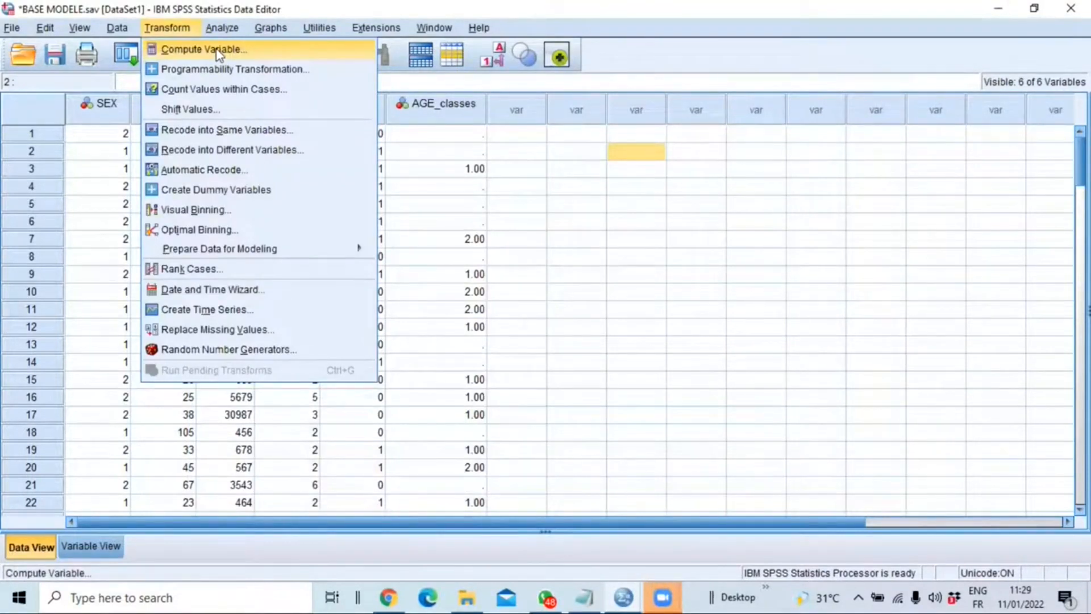
{"action": "left_click", "coordinate": [219, 51]}
{"action": "left_click", "coordinate": [441, 129]}
{"action": "type", "text": "2"}
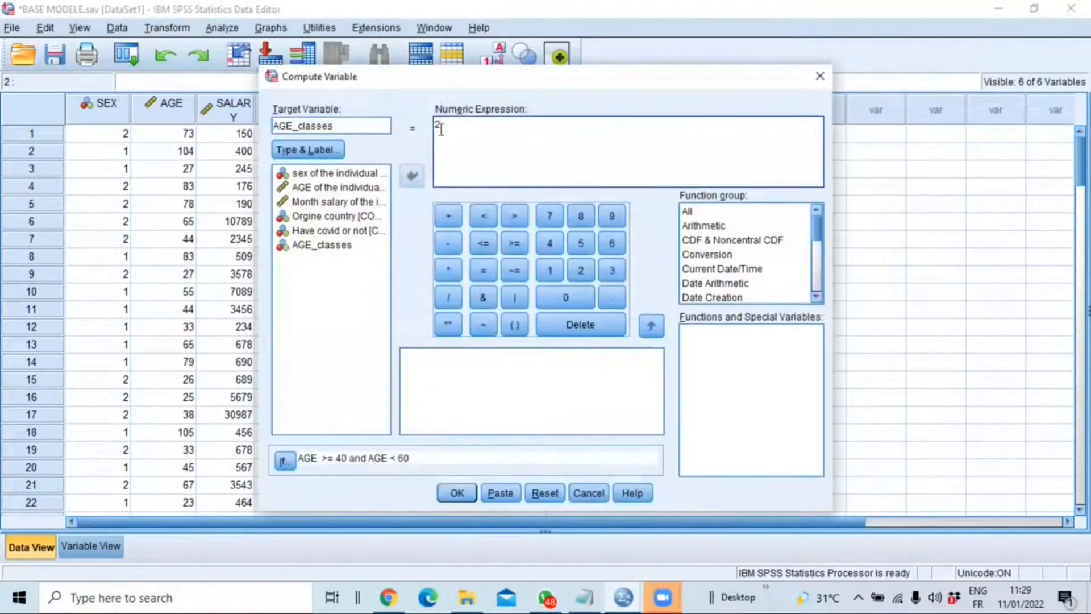
{"action": "key", "text": "BackSpace"}
{"action": "type", "text": "3"}
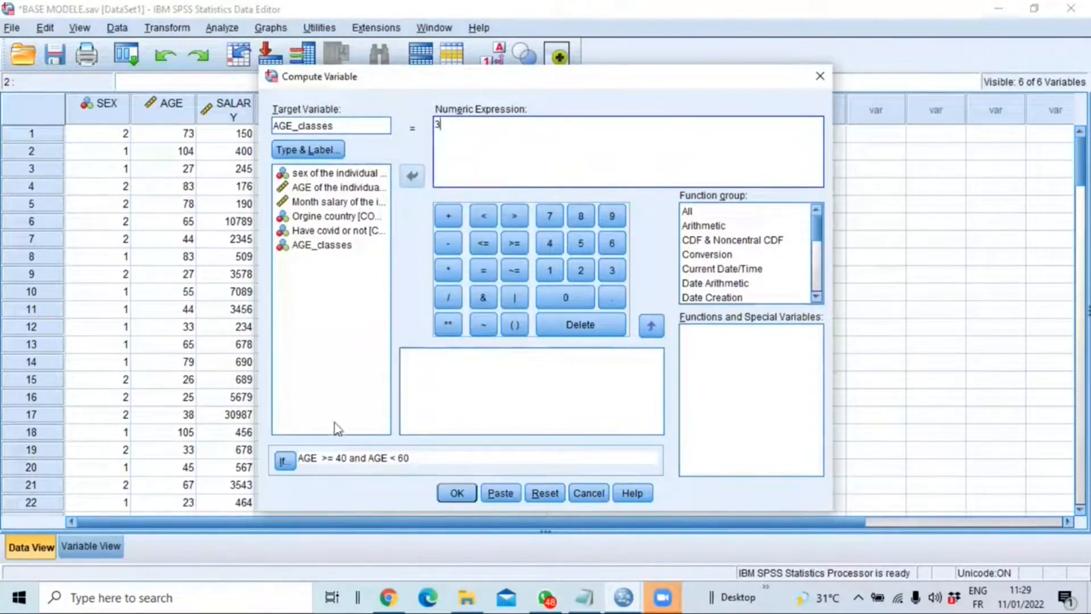
Step: Set the case condition to AGE >= 60, run the computation on the existing AGE_classes variable, and return to the BASE MODELE.sav data
{"action": "left_click", "coordinate": [284, 459]}
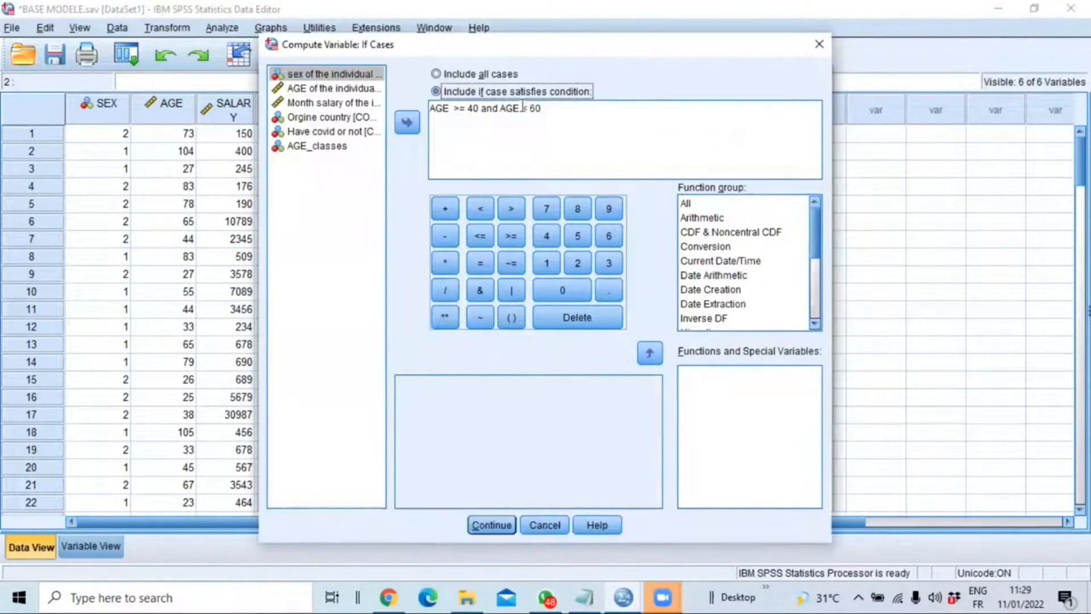
{"action": "left_click_drag", "start_coordinate": [551, 108], "coordinate": [468, 109]}
{"action": "left_click", "coordinate": [607, 237]}
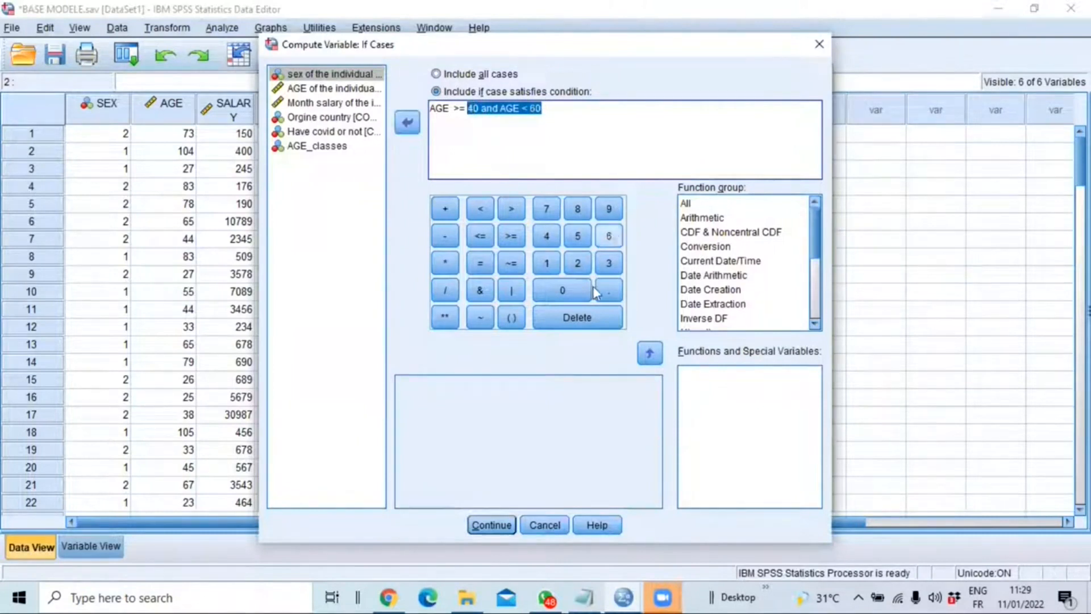
{"action": "left_click", "coordinate": [572, 289]}
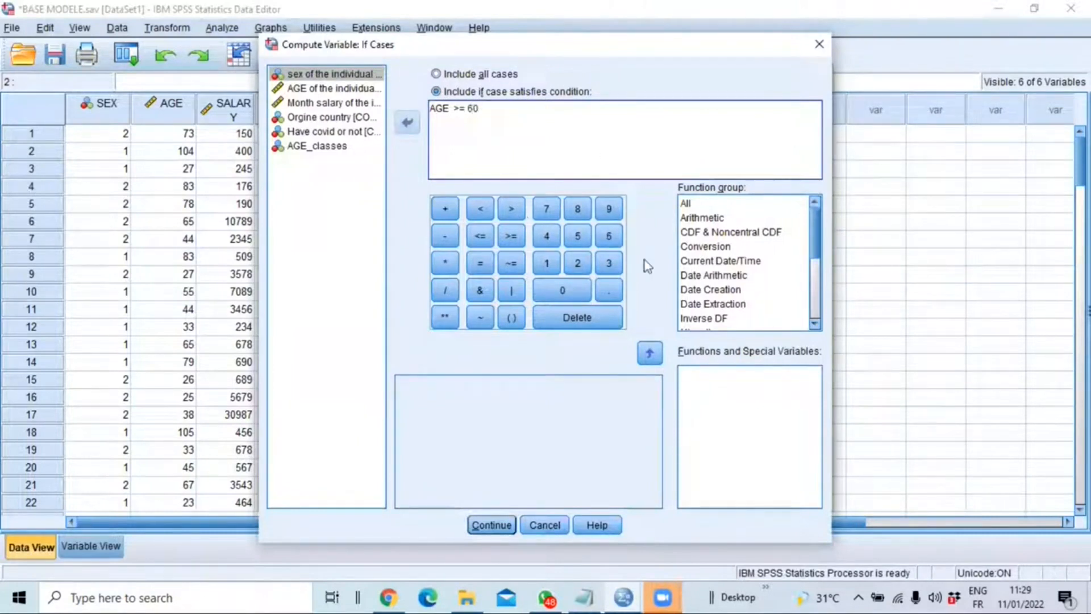
{"action": "left_click", "coordinate": [491, 524]}
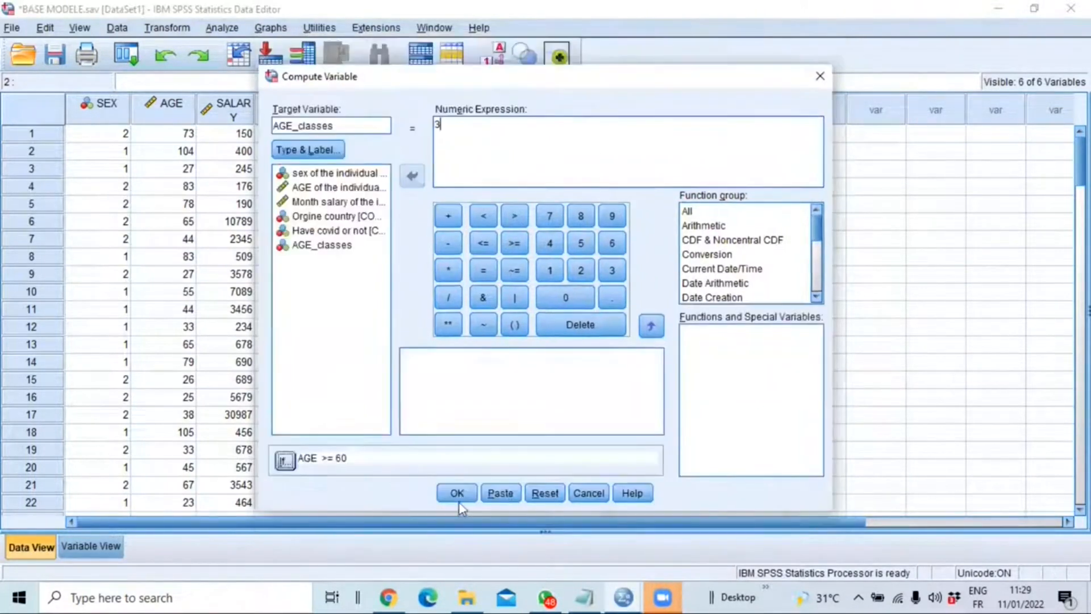
{"action": "left_click", "coordinate": [458, 494]}
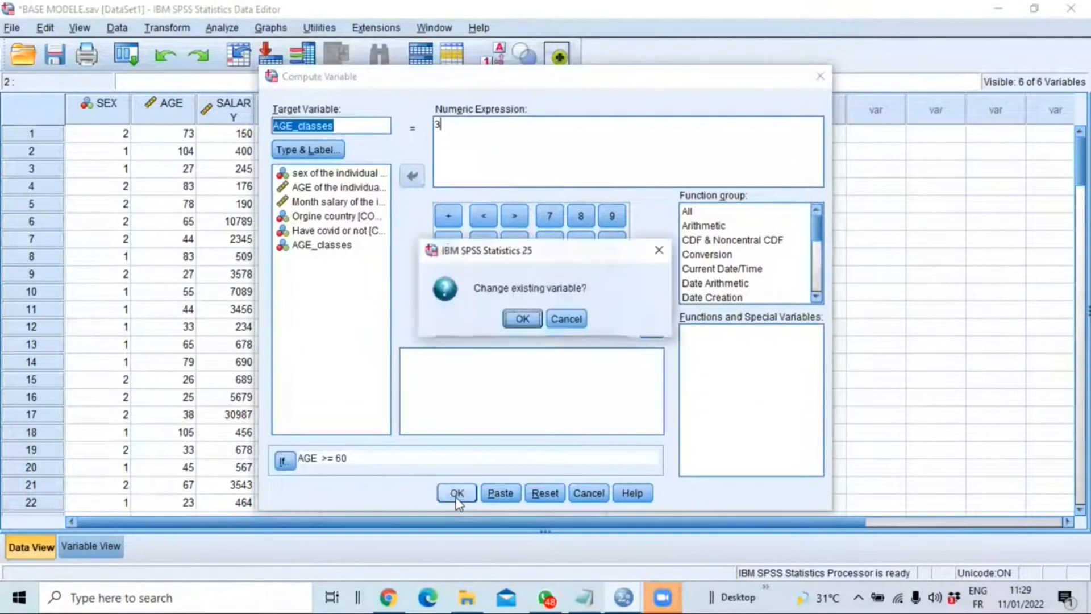
{"action": "left_click", "coordinate": [521, 320]}
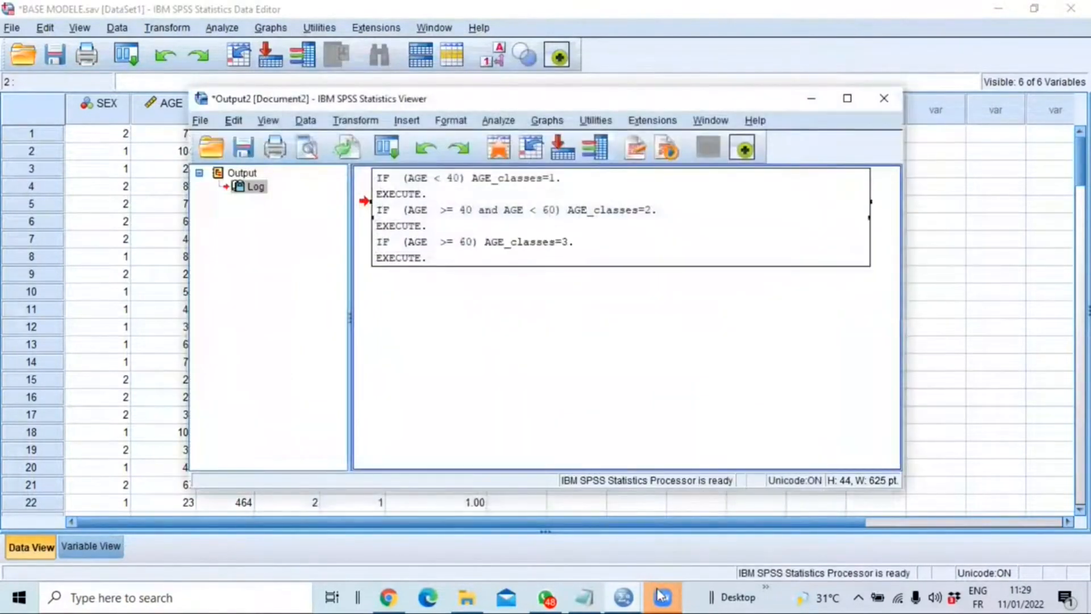
{"action": "mouse_move", "coordinate": [632, 594]}
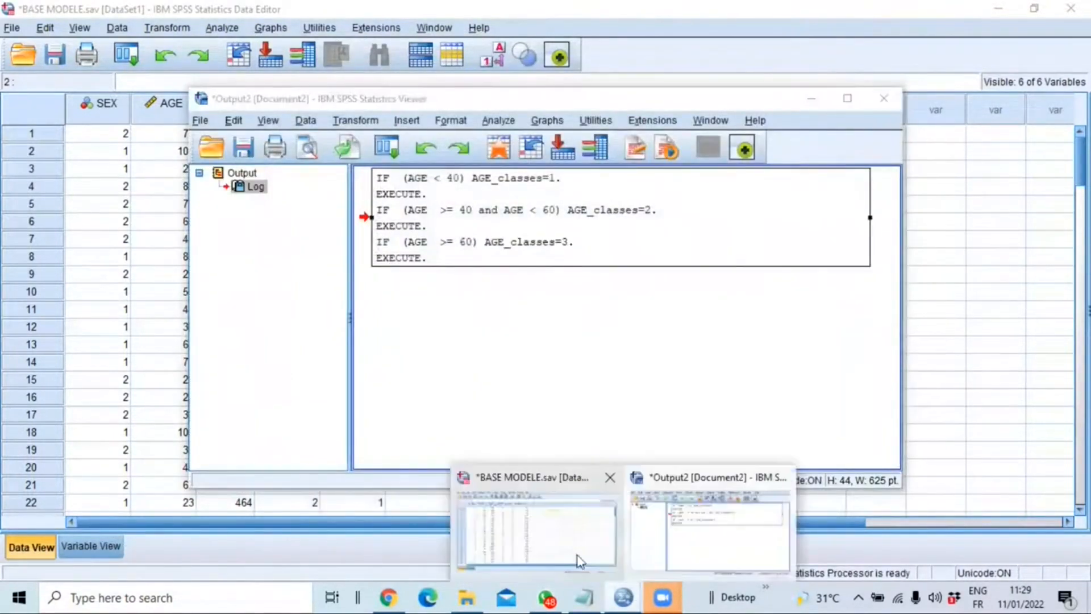
{"action": "left_click", "coordinate": [534, 540]}
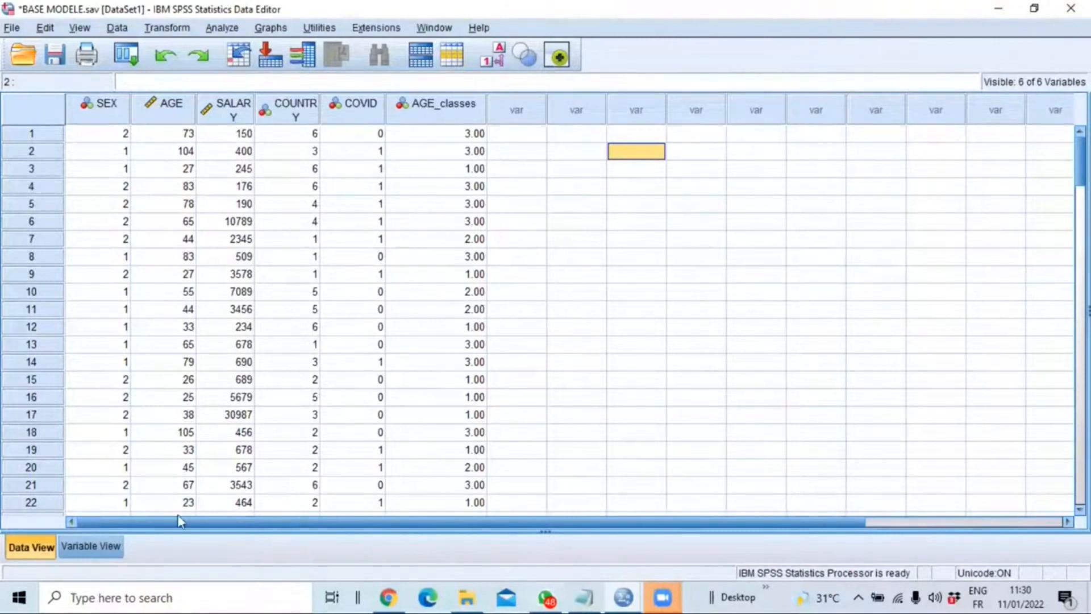
Step: In the variable definitions, set AGE_classes to 0 decimals and a width of 1
{"action": "left_click", "coordinate": [93, 550]}
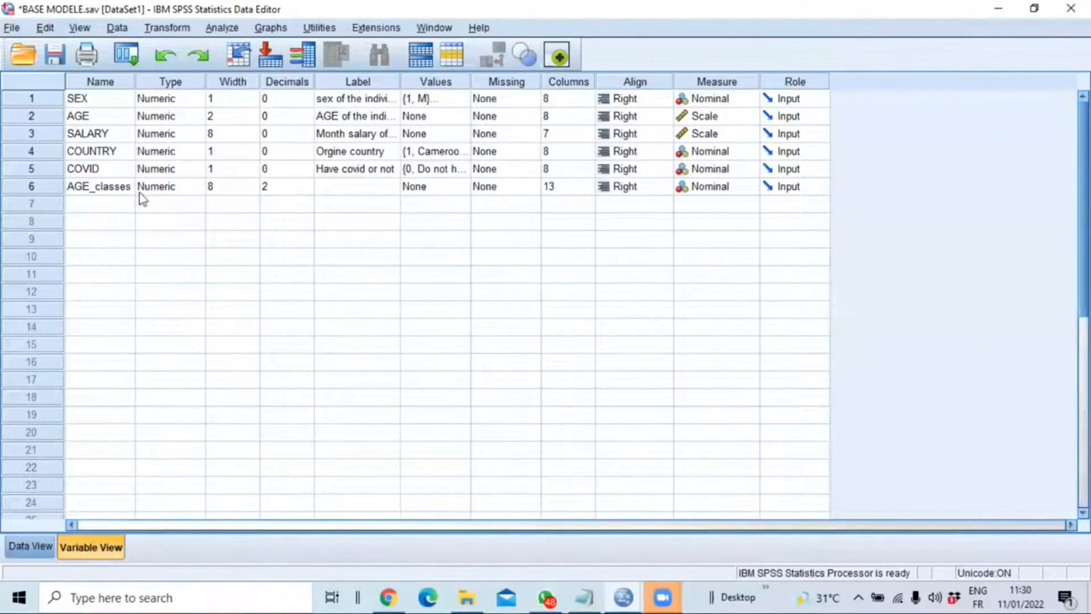
{"action": "left_click", "coordinate": [105, 190]}
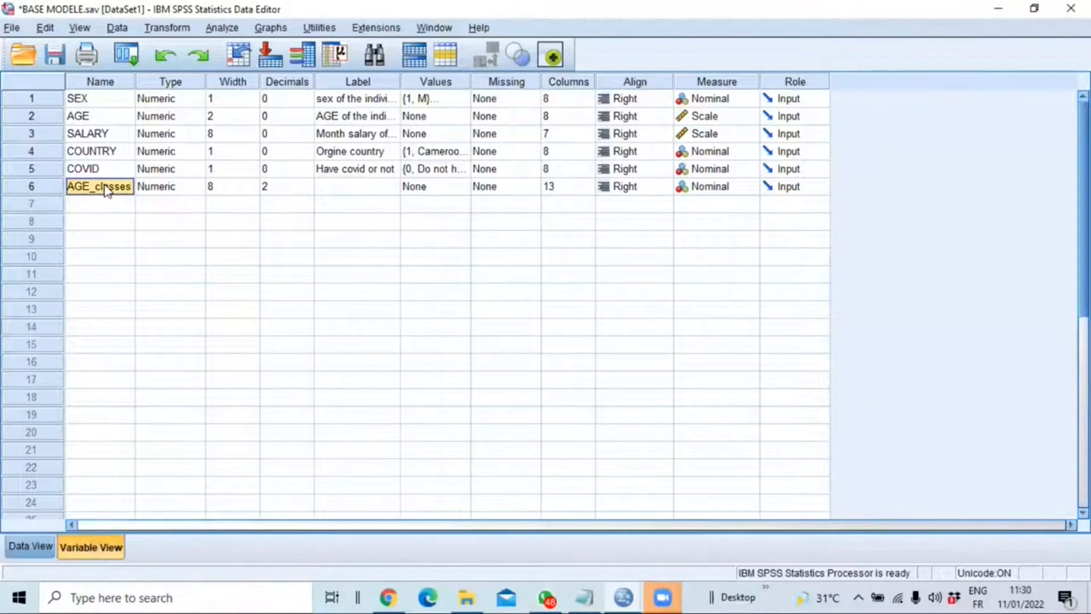
{"action": "left_click", "coordinate": [308, 186]}
{"action": "left_click", "coordinate": [306, 190]}
{"action": "left_click", "coordinate": [307, 190]}
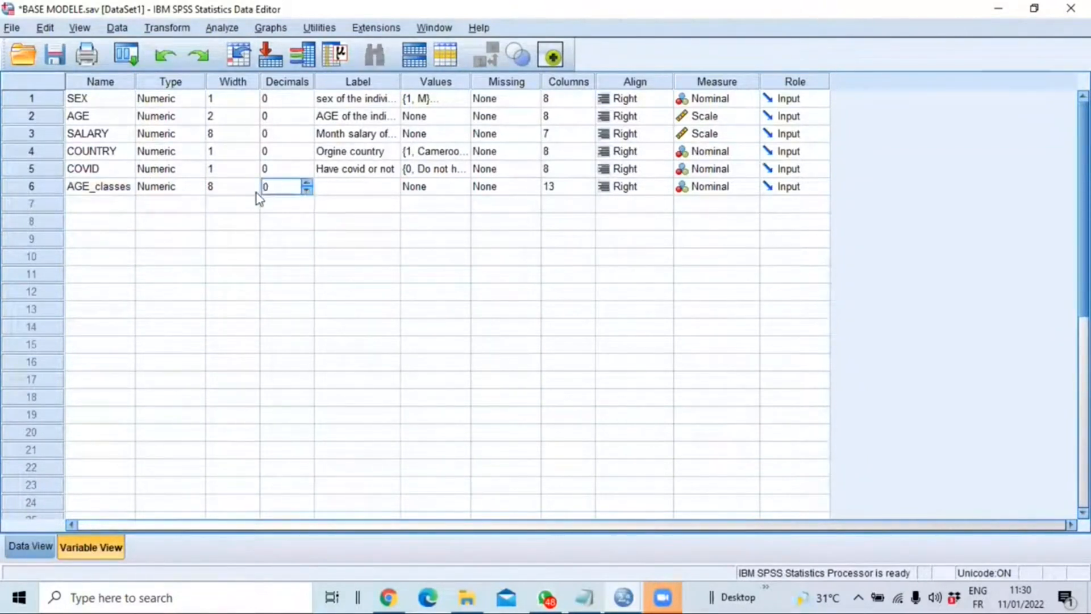
{"action": "left_click", "coordinate": [255, 190]}
{"action": "left_click", "coordinate": [253, 190]}
{"action": "left_click", "coordinate": [255, 192]}
{"action": "left_click", "coordinate": [255, 192]}
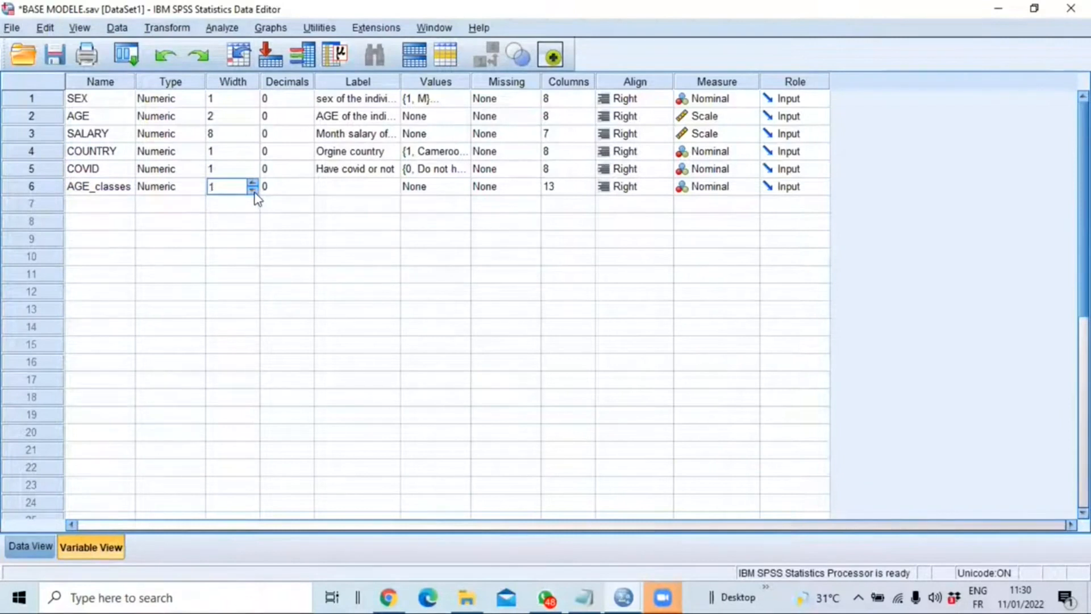
Step: Give the AGE_classes variable the label "Age classes"
{"action": "left_click", "coordinate": [342, 192]}
{"action": "left_click", "coordinate": [342, 187]}
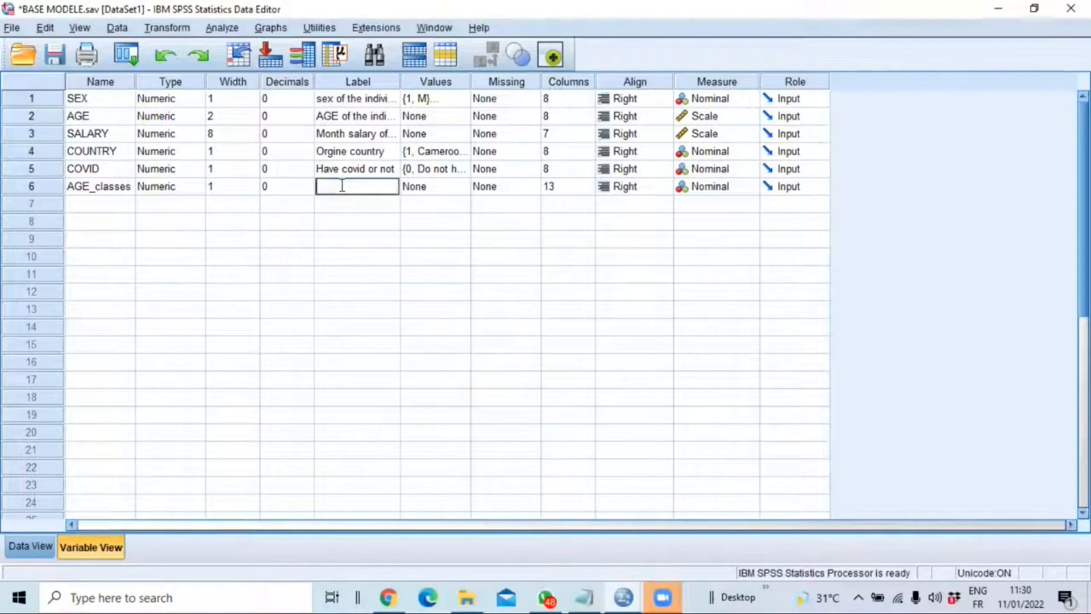
{"action": "type", "text": "a"}
{"action": "key", "text": "BackSpace"}
{"action": "type", "text": "Age class"}
{"action": "key", "text": "Return"}
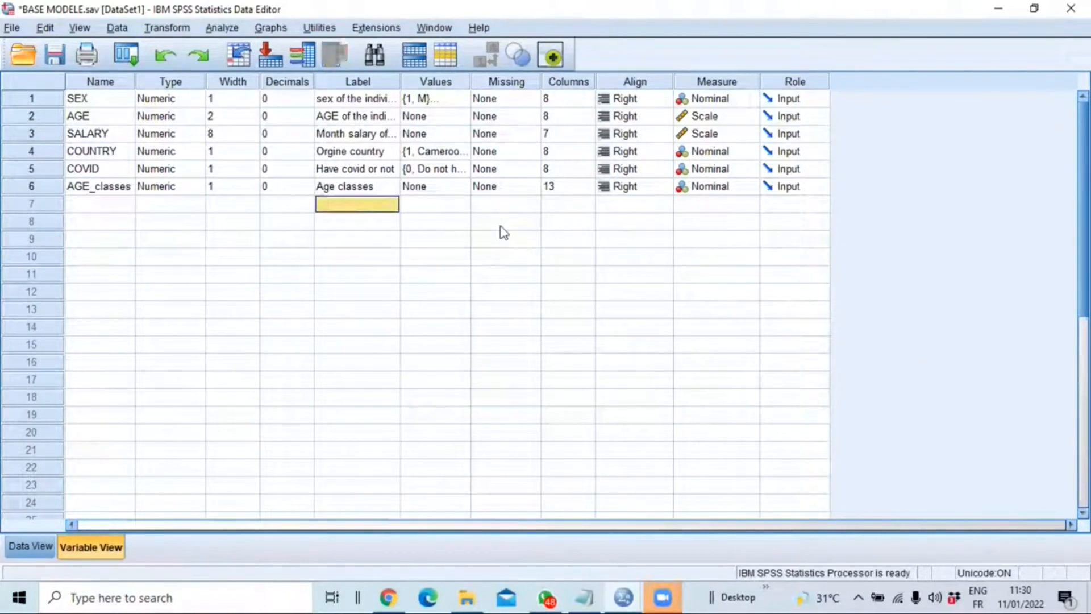
Step: Open the value labels of AGE_classes and add the label "less than 40" for value 1
{"action": "left_click", "coordinate": [467, 188]}
{"action": "type", "text": "1"}
{"action": "left_click", "coordinate": [430, 258]}
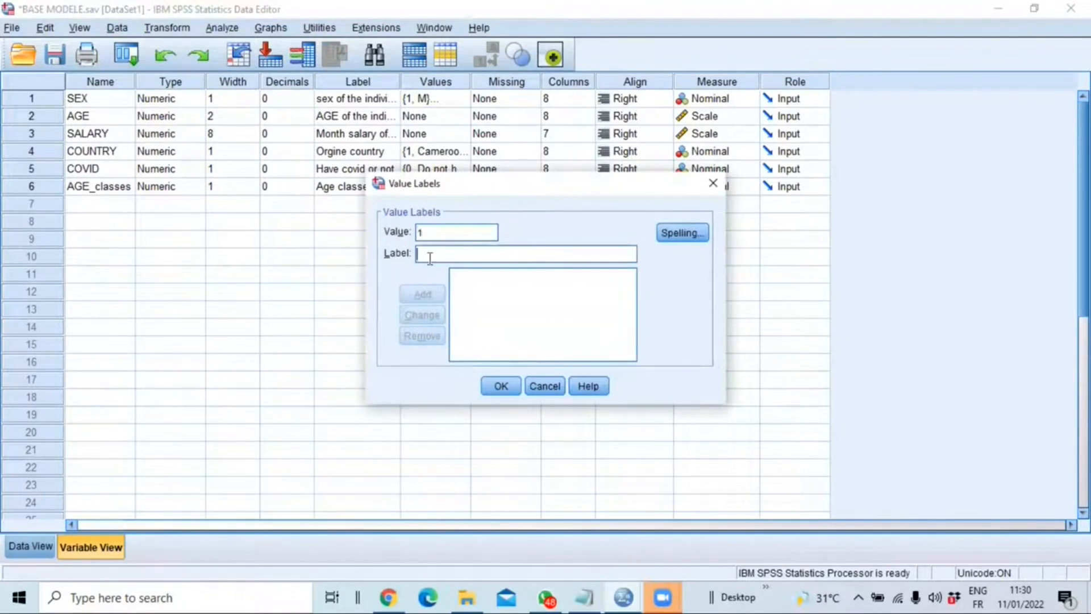
{"action": "type", "text": "le"}
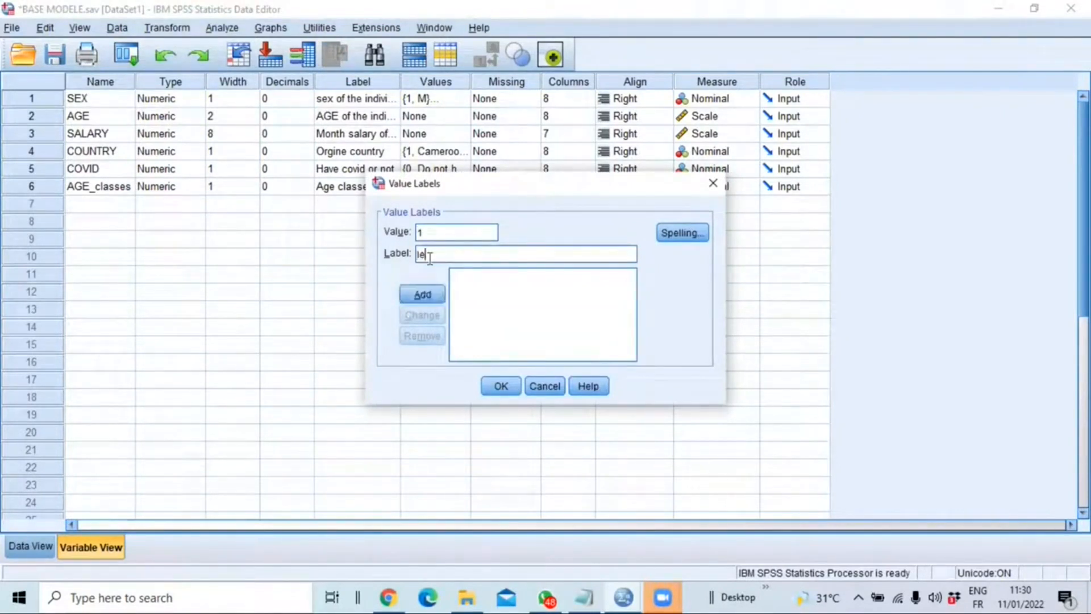
{"action": "type", "text": "ss th"}
{"action": "key", "text": "BackSpace"}
{"action": "key", "text": "BackSpace"}
{"action": "key", "text": "BackSpace"}
{"action": "type", "text": "than 40"}
{"action": "left_click", "coordinate": [433, 299]}
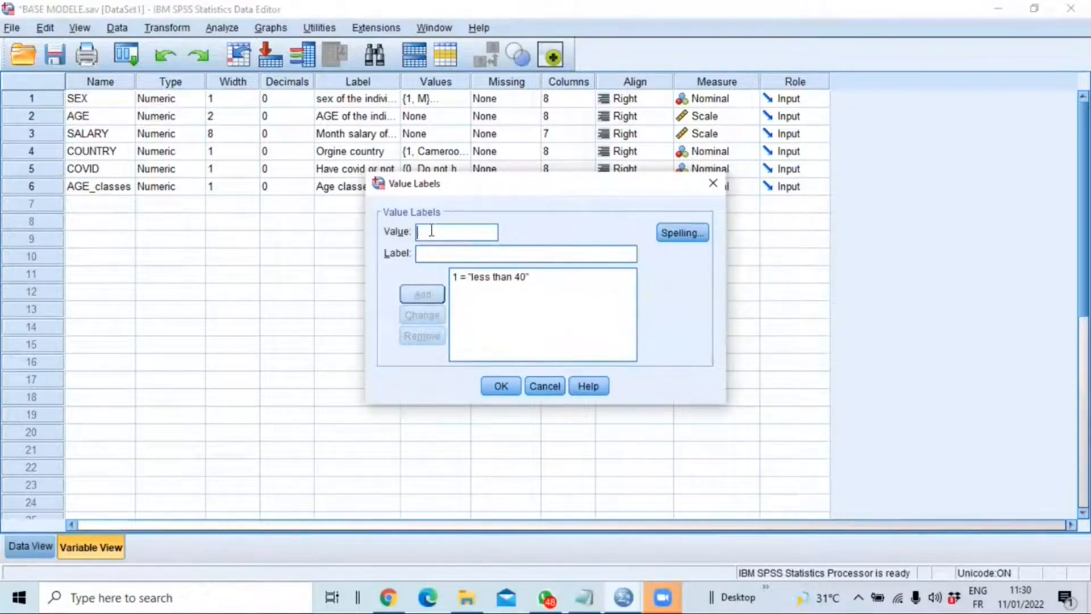
Step: Add the label "Betwin '40 to 59" for value 2 of AGE_classes
{"action": "type", "text": "2"}
{"action": "left_click", "coordinate": [446, 254]}
{"action": "type", "text": "BET"}
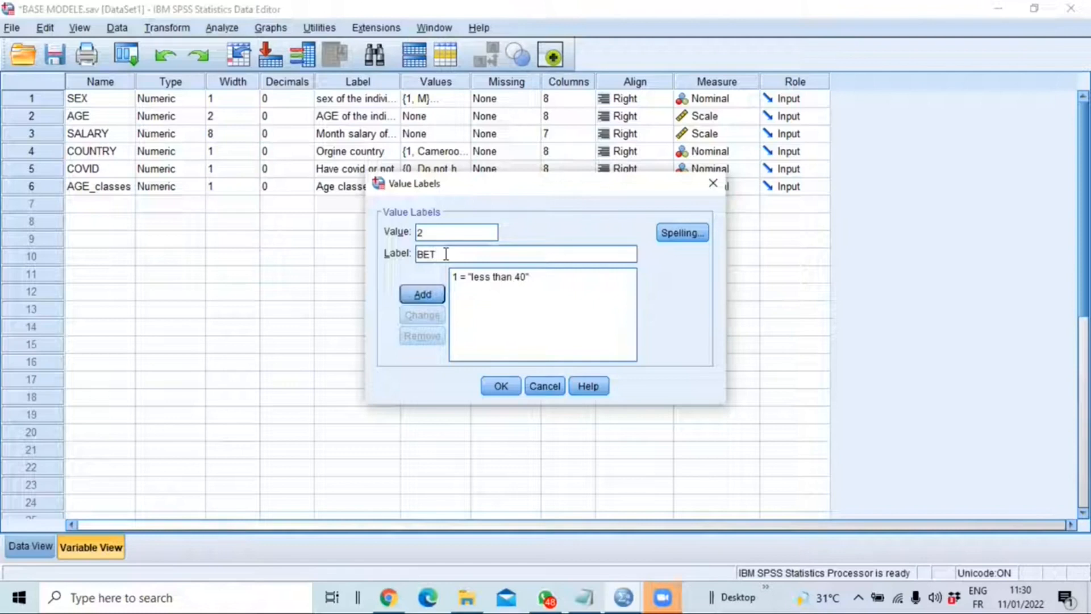
{"action": "type", "text": "WING"}
{"action": "key", "text": "BackSpace"}
{"action": "key", "text": "BackSpace"}
{"action": "key", "text": "BackSpace"}
{"action": "key", "text": "BackSpace"}
{"action": "key", "text": "BackSpace"}
{"action": "key", "text": "BackSpace"}
{"action": "key", "text": "BackSpace"}
{"action": "key", "text": "BackSpace"}
{"action": "type", "text": "Betwin"}
{"action": "type", "text": "40 TO"}
{"action": "key", "text": "BackSpace"}
{"action": "type", "text": "to"}
{"action": "key", "text": "BackSpace"}
{"action": "key", "text": "BackSpace"}
{"action": "key", "text": "BackSpace"}
{"action": "key", "text": "BackSpace"}
{"action": "type", "text": "0 to 59"}
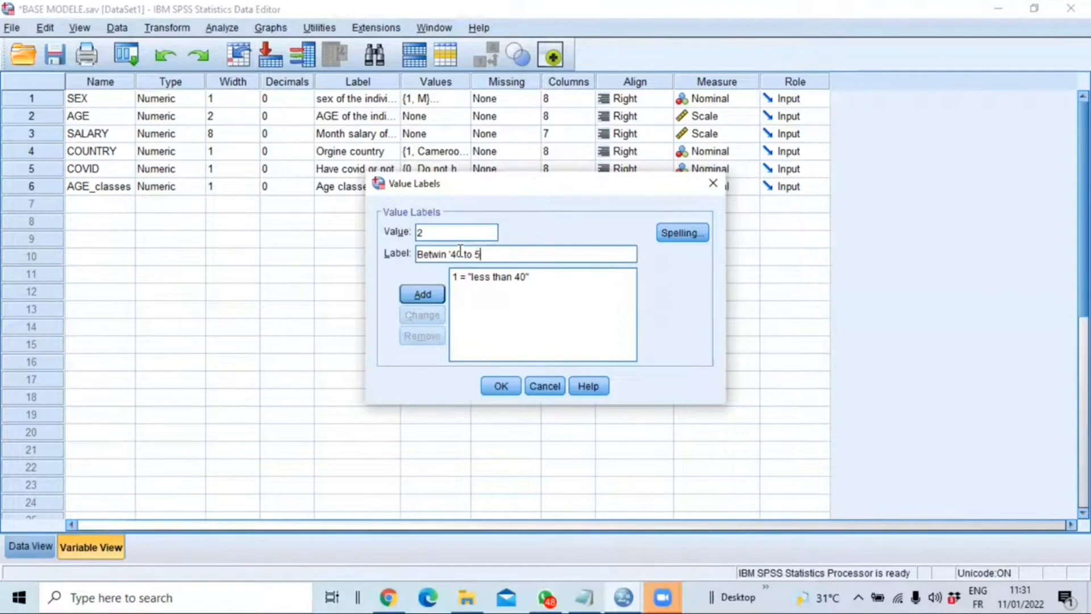
{"action": "left_click", "coordinate": [422, 294]}
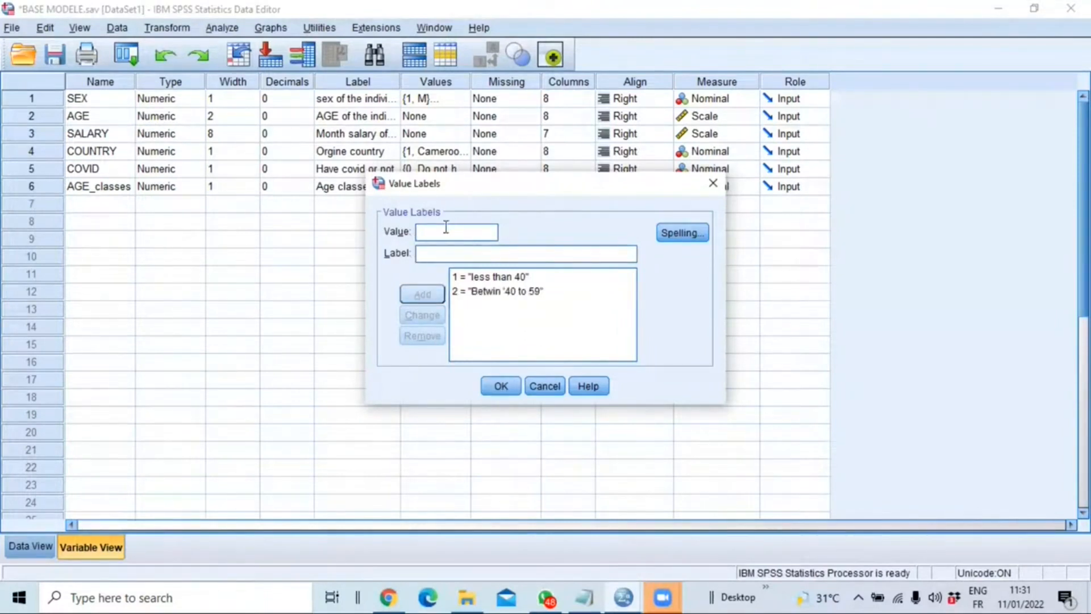
Step: Label value 3 of AGE_classes as more than 60, then apply the value labels and return to the data
{"action": "type", "text": "3"}
{"action": "left_click", "coordinate": [439, 253]}
{"action": "type", "text": "MORE"}
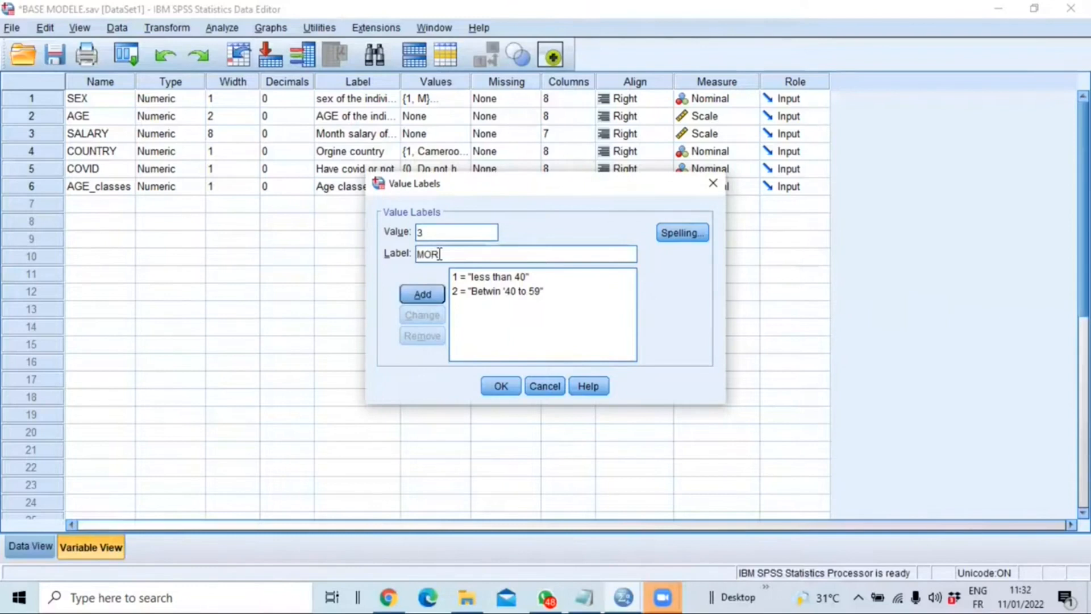
{"action": "key", "text": "BackSpace"}
{"action": "key", "text": "BackSpace"}
{"action": "key", "text": "BackSpace"}
{"action": "key", "text": "BackSpace"}
{"action": "type", "text": "ore than -"}
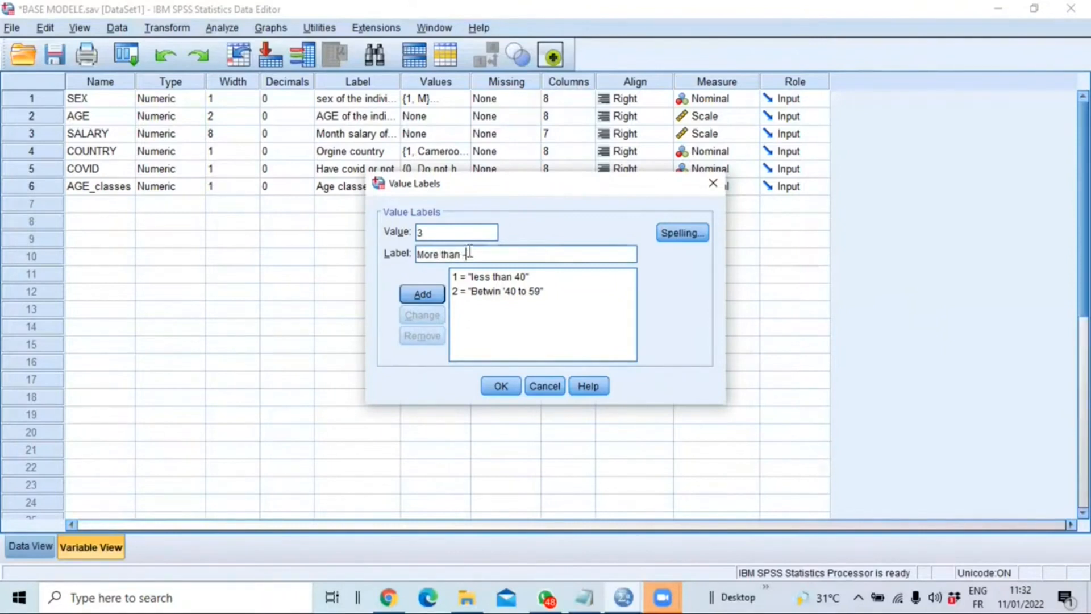
{"action": "type", "text": "60"}
{"action": "left_click", "coordinate": [418, 297]}
{"action": "left_click", "coordinate": [500, 386]}
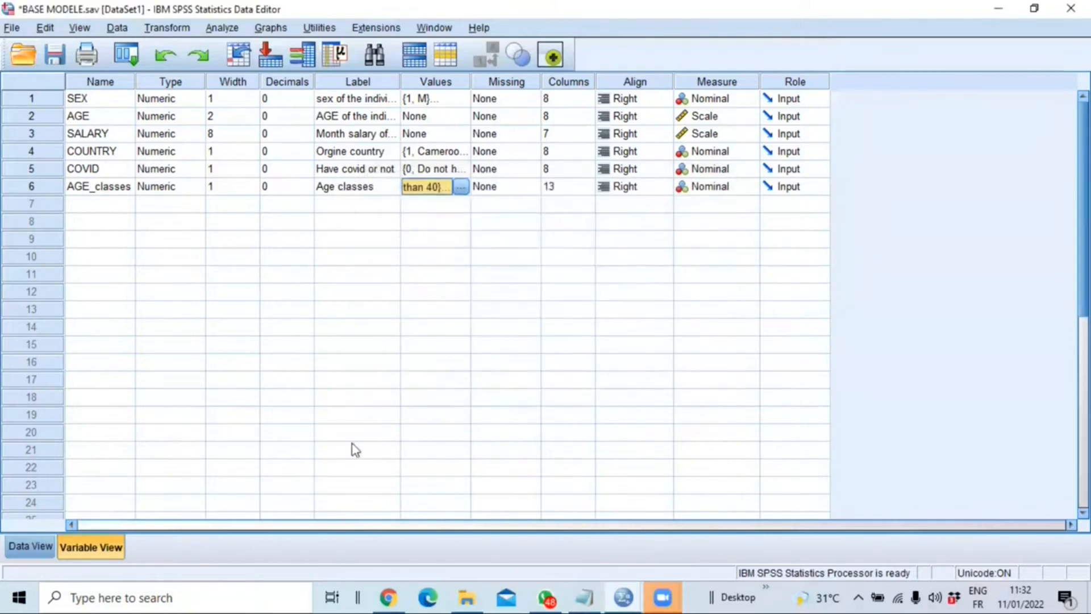
{"action": "left_click", "coordinate": [33, 544]}
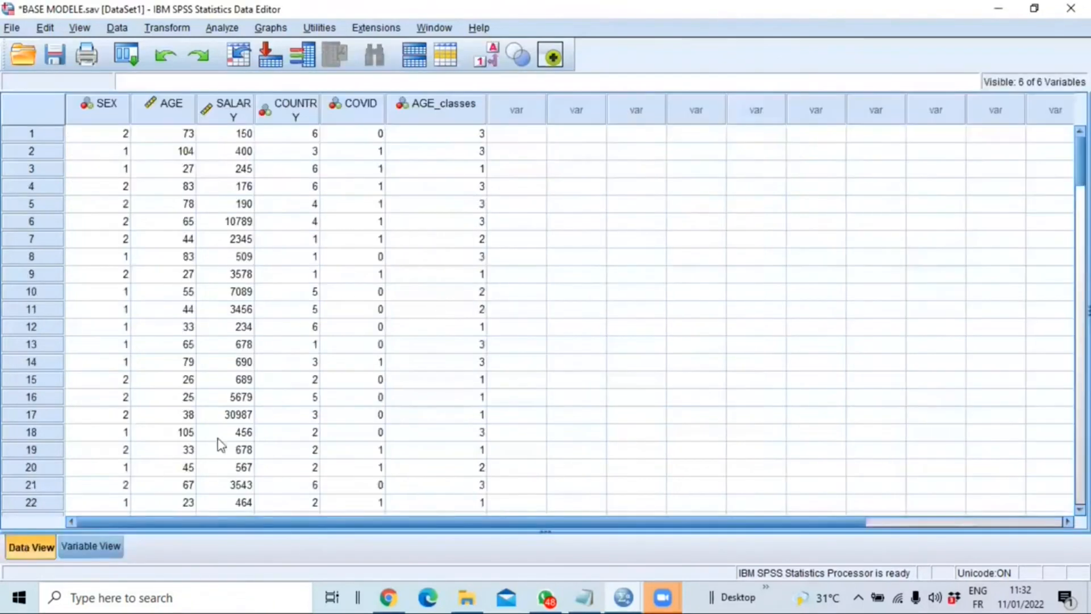